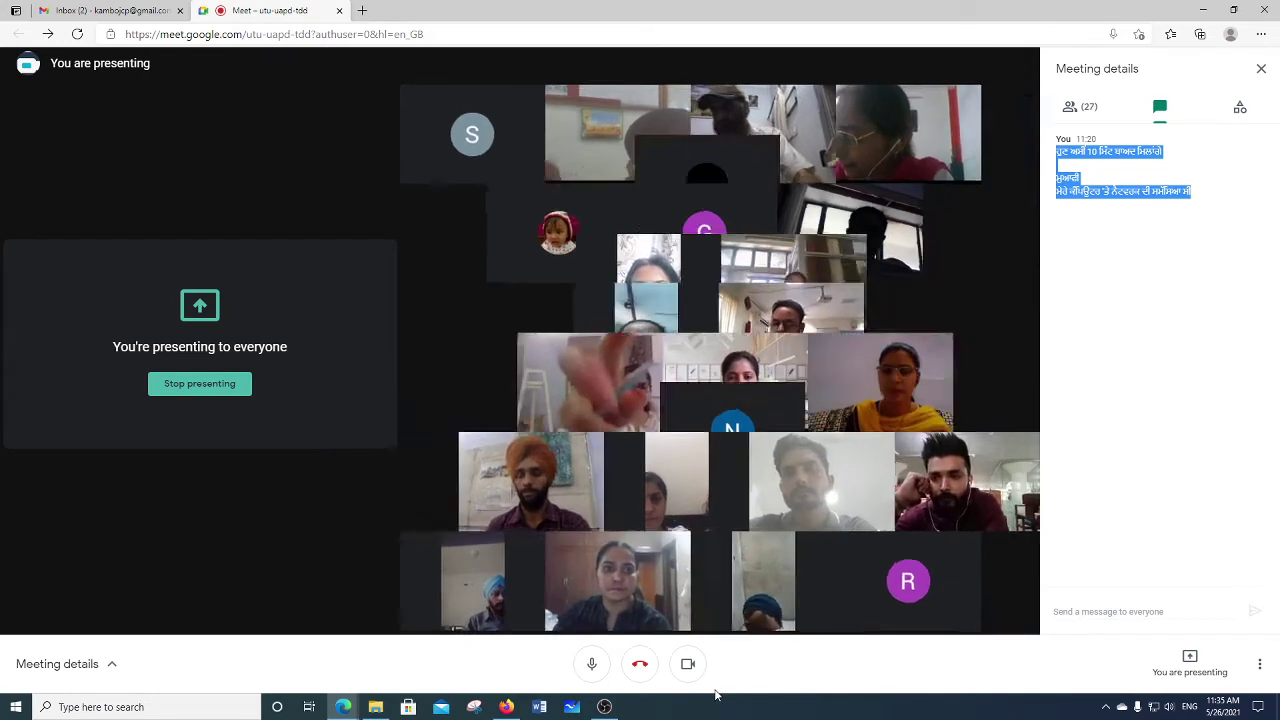
Switch from the Meet call to the Firefox window showing Gmail.
left_click(506, 707)
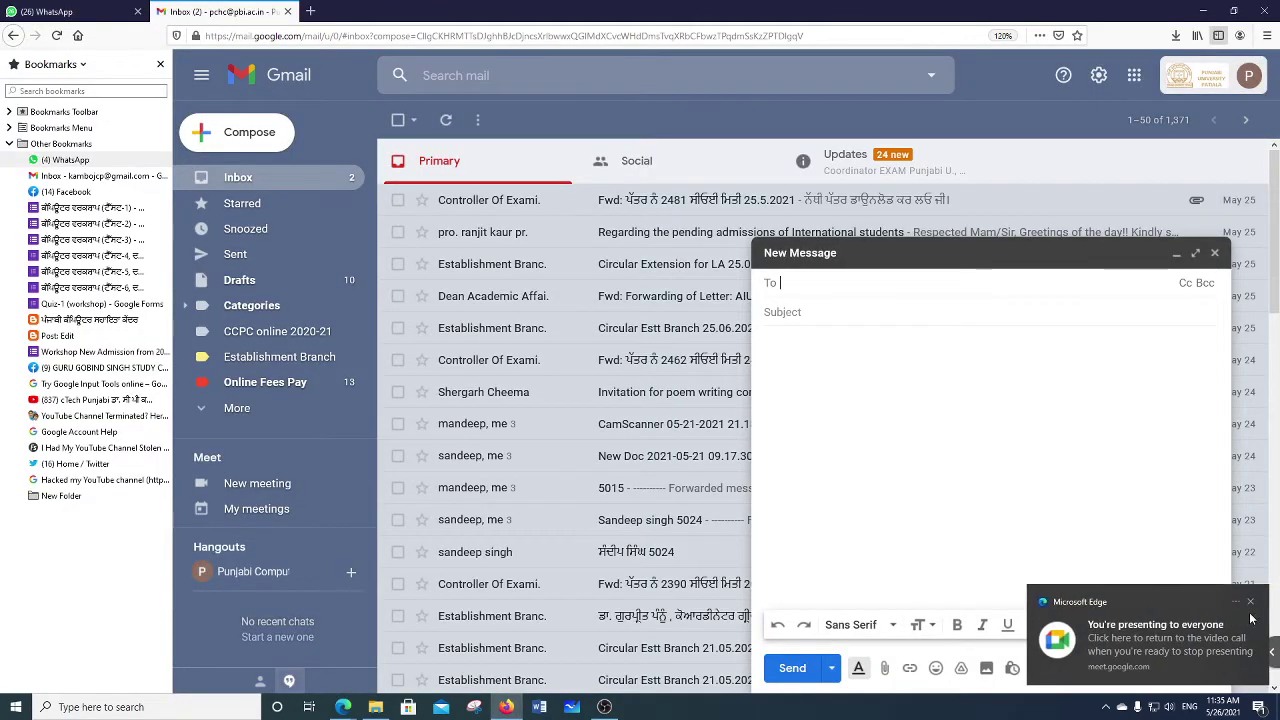
Discard the blank new message and hide the bookmarks sidebar so the inbox fills the window.
left_click(1250, 602)
left_click(1216, 254)
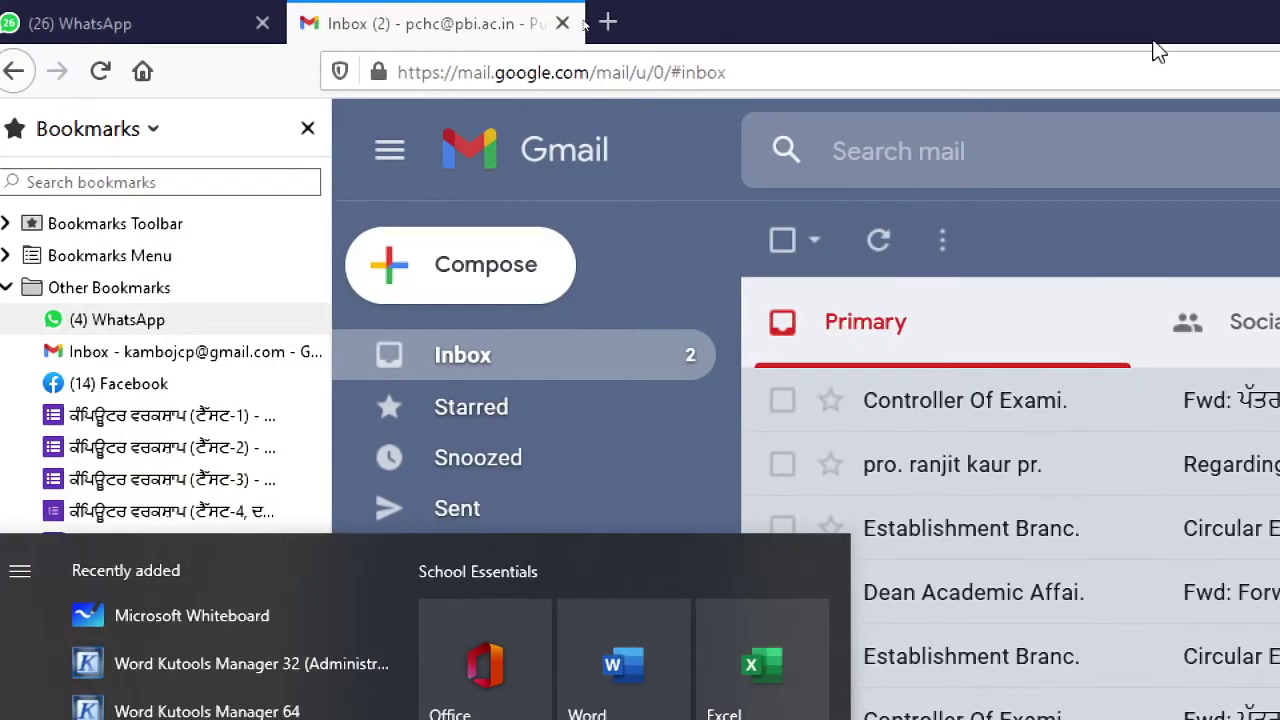
left_click(840, 62)
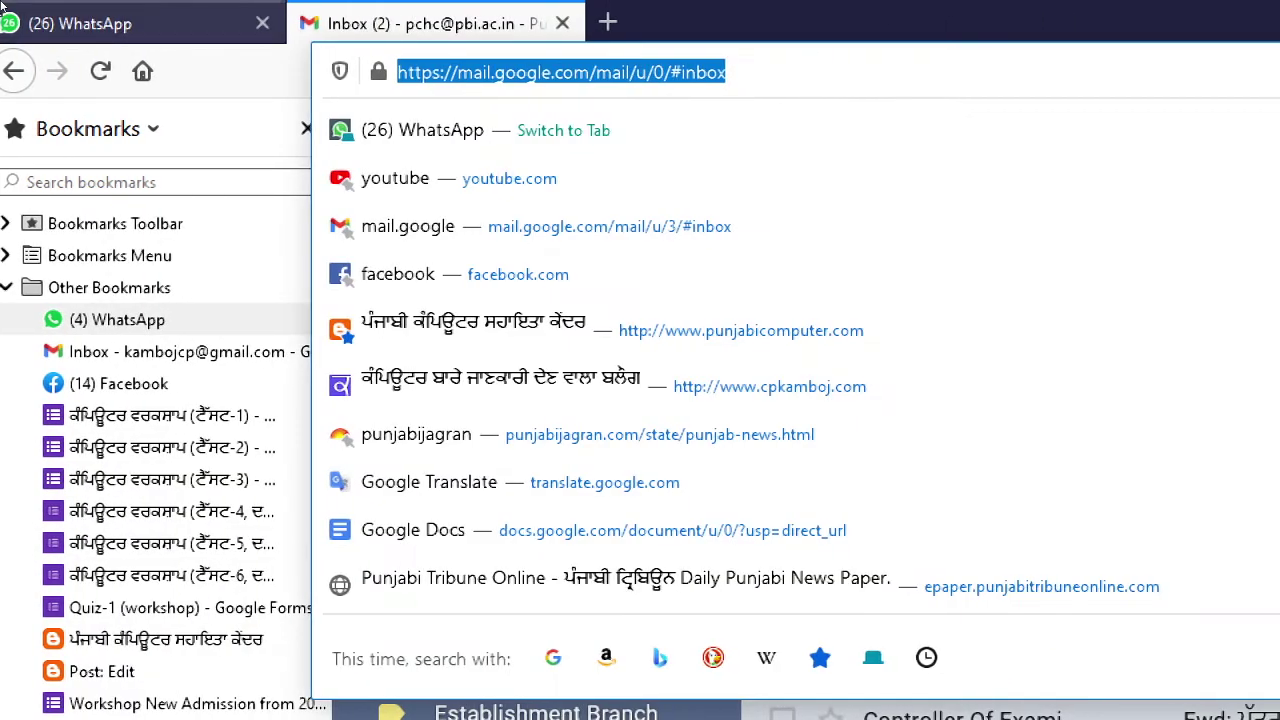
key("Escape")
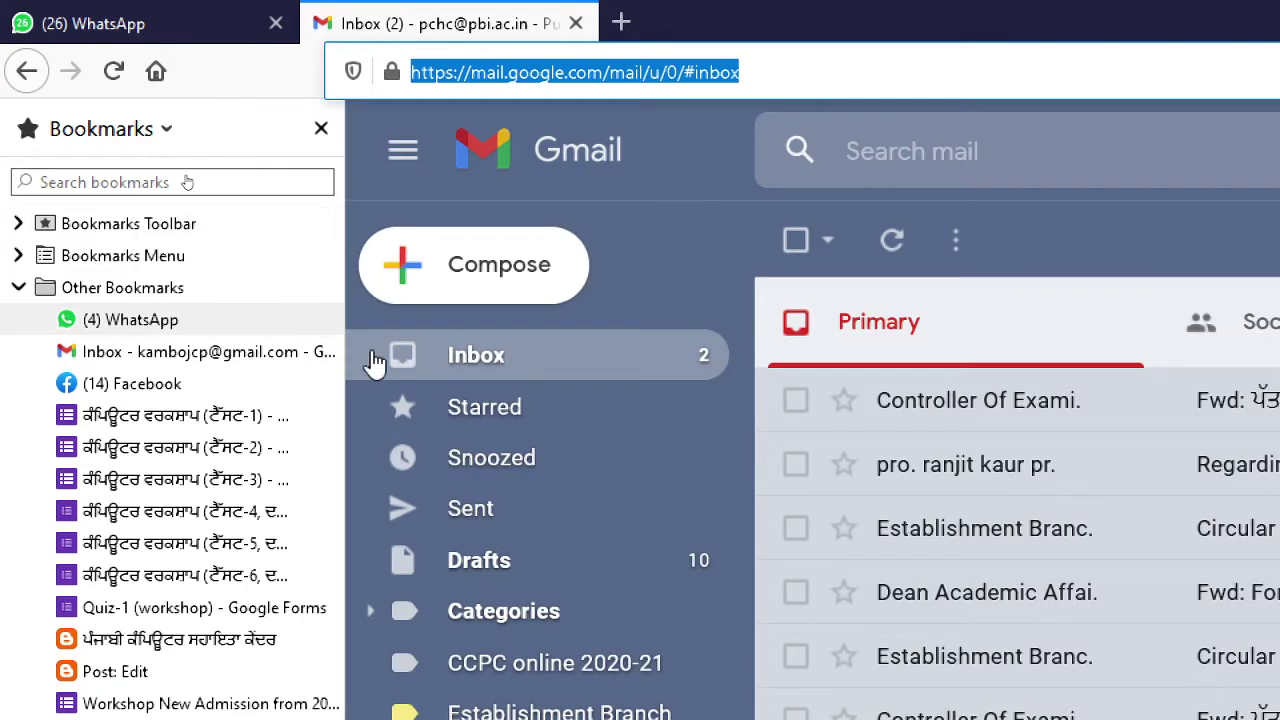
left_click(322, 127)
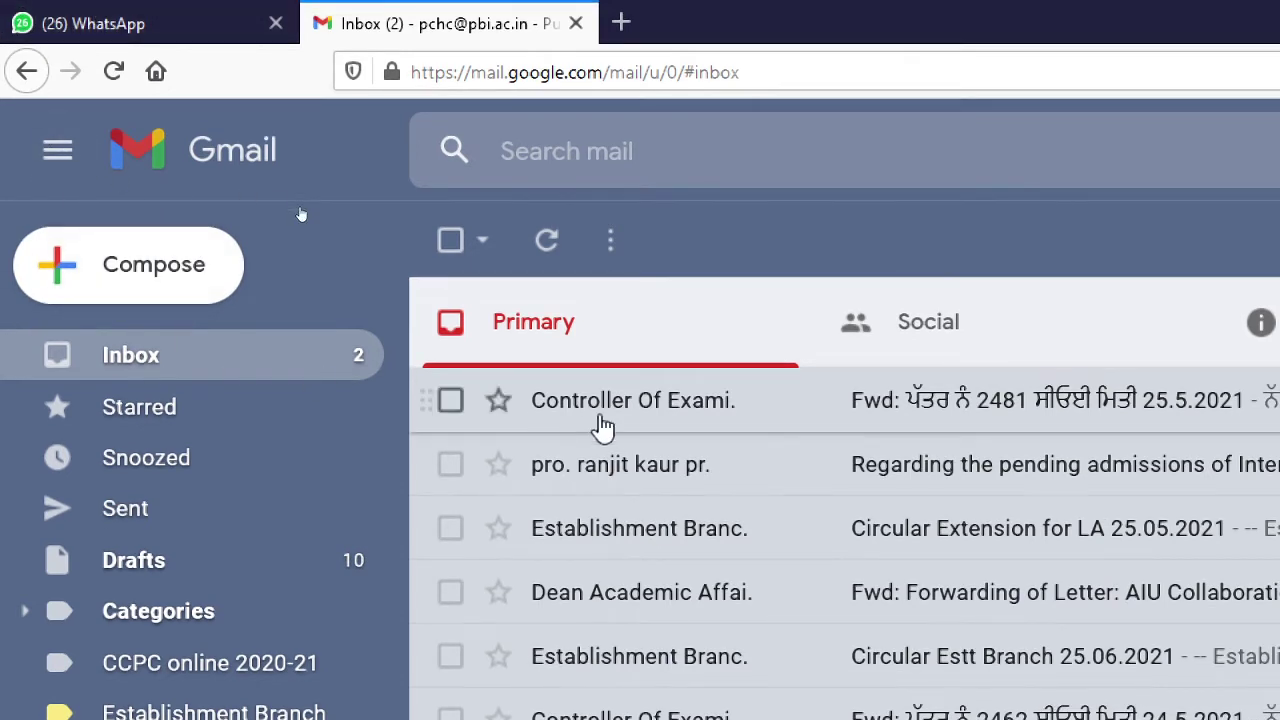
Read the Controller of Examinations email, check recent downloads, and start a new message.
left_click(700, 420)
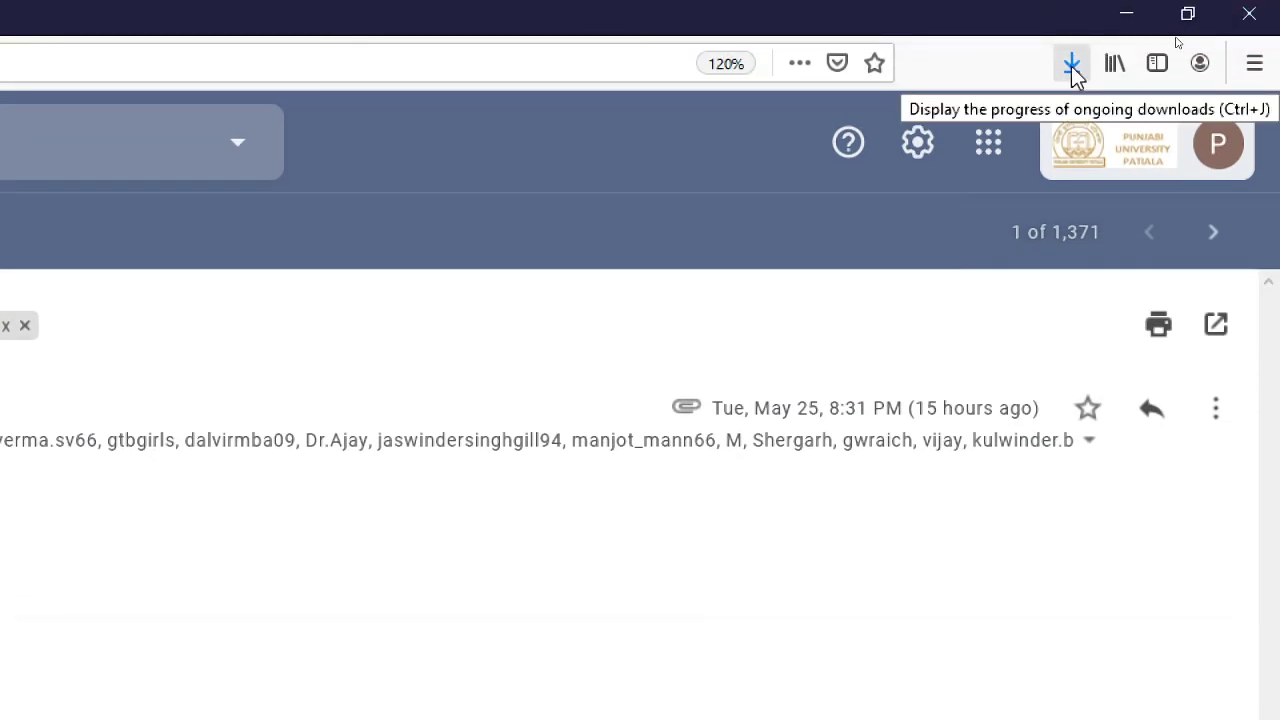
left_click(1072, 66)
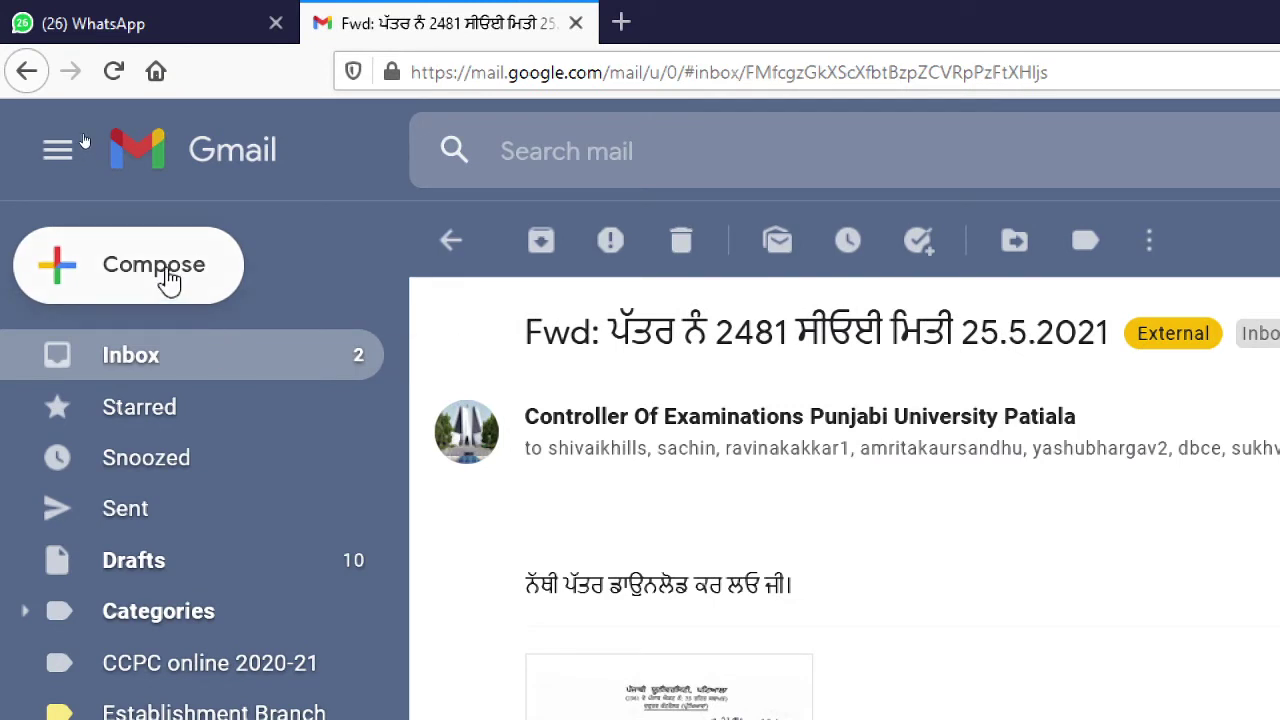
left_click(168, 280)
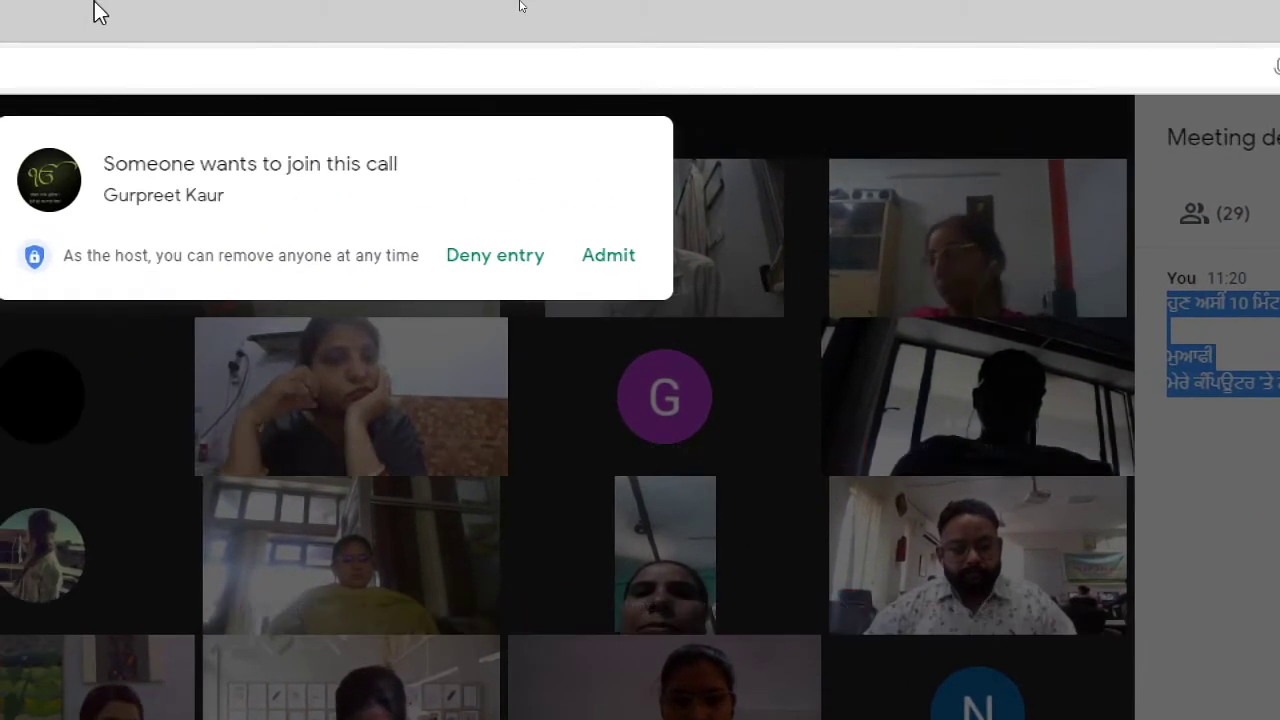
Admit the person waiting to join the Google Meet call.
left_click(596, 261)
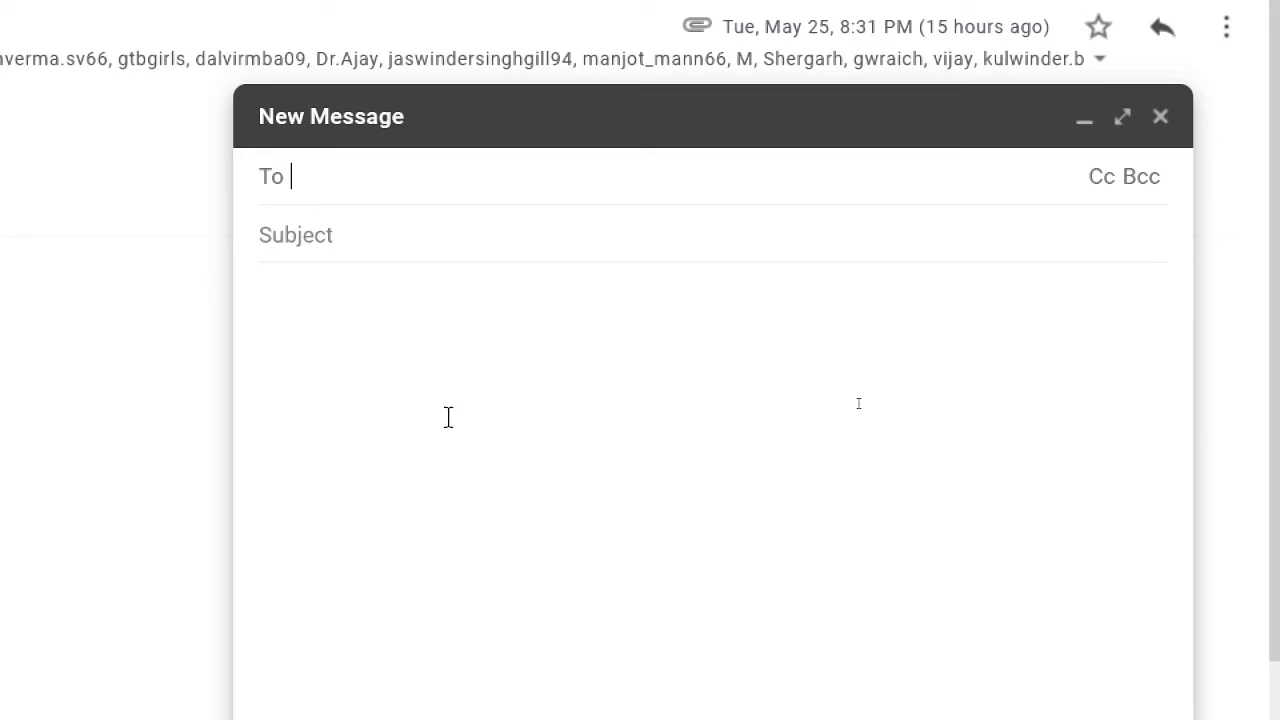
Address the message to the Punjabi Computer Help Centre contact found by typing pch.
left_click(372, 287)
left_click(393, 180)
type("pc")
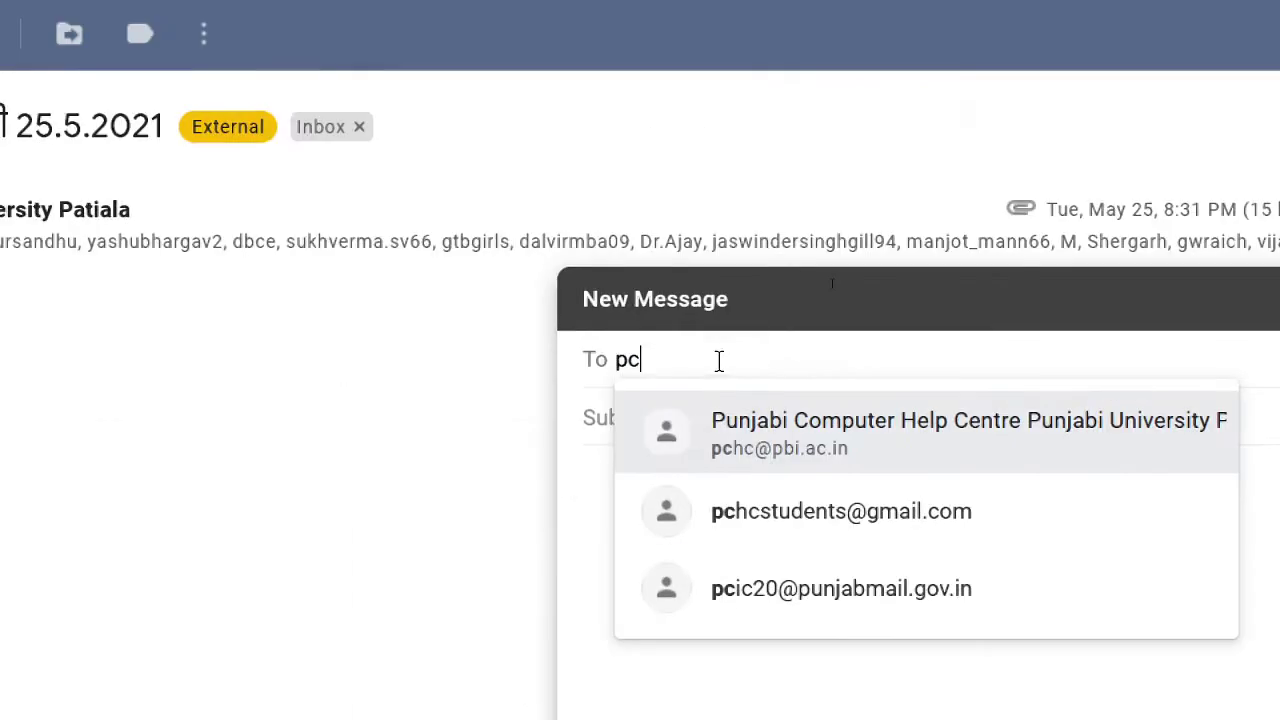
type("h")
left_click(680, 431)
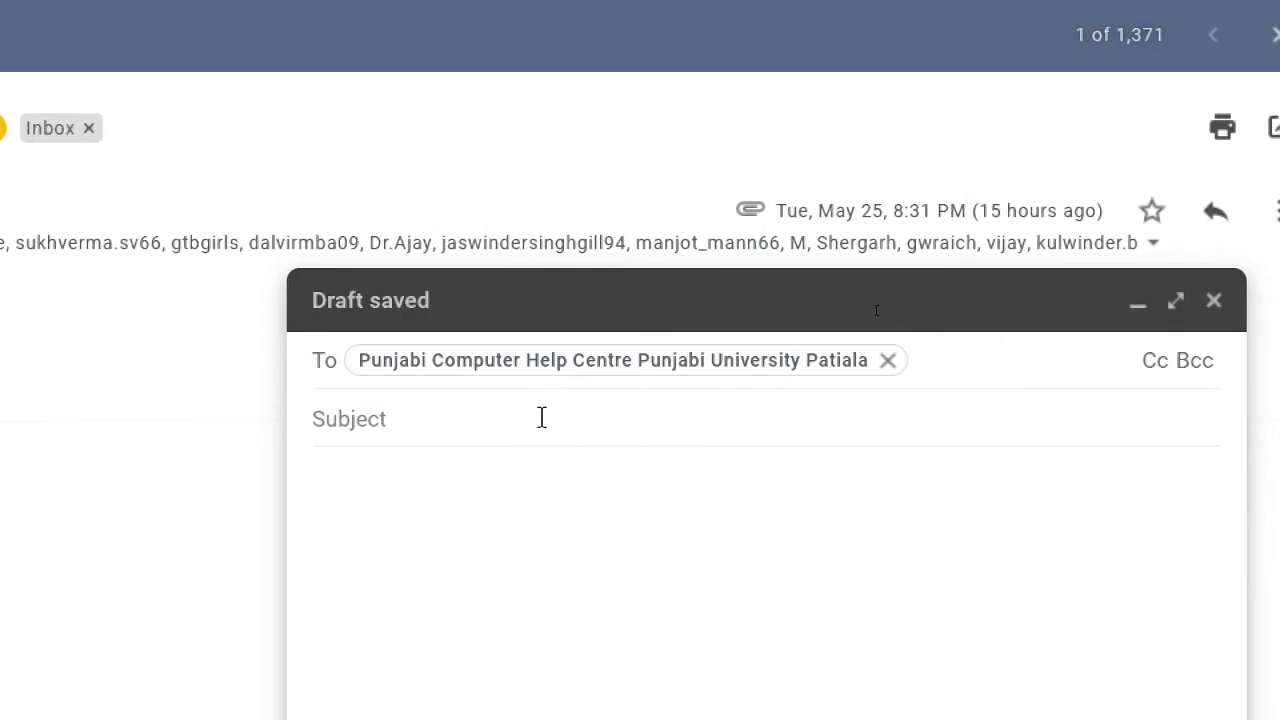
left_click(496, 415)
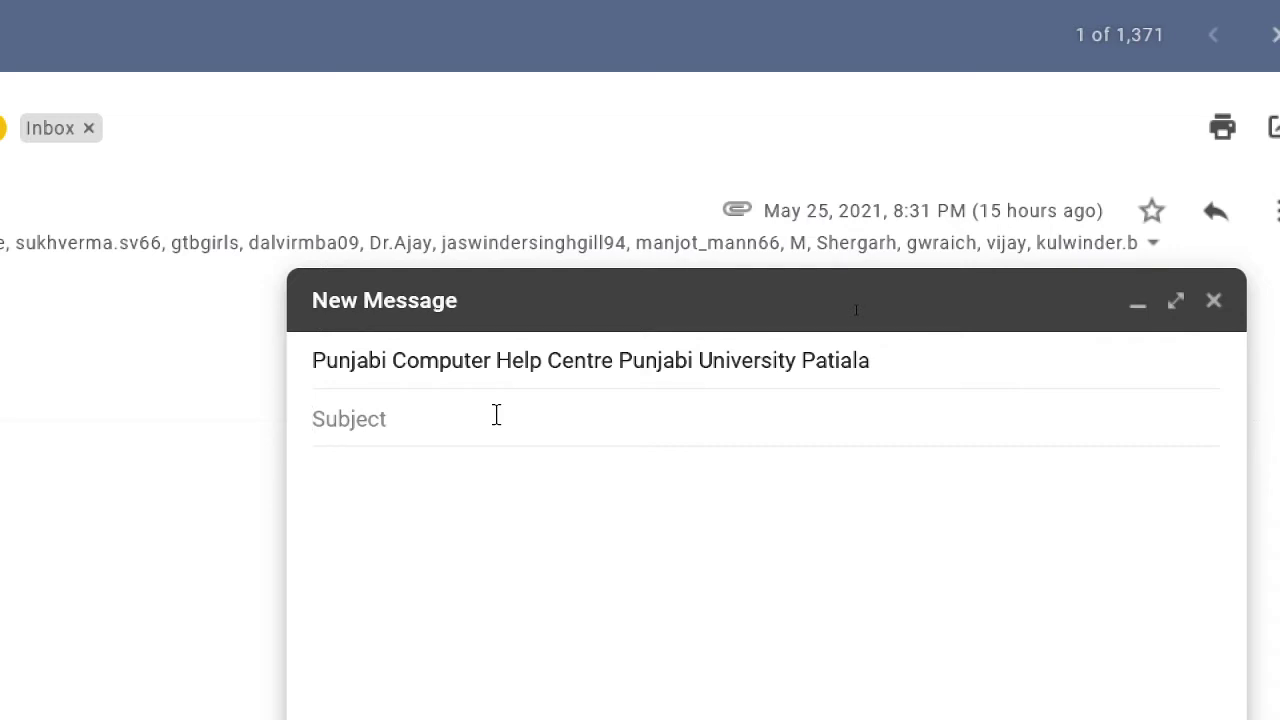
Enter the subject ਪੰਜਾਬੀ ਆਕਾਸ਼ ਫੌਂਟ ਬਾਰੇ, correcting a typo.
type("ਪ")
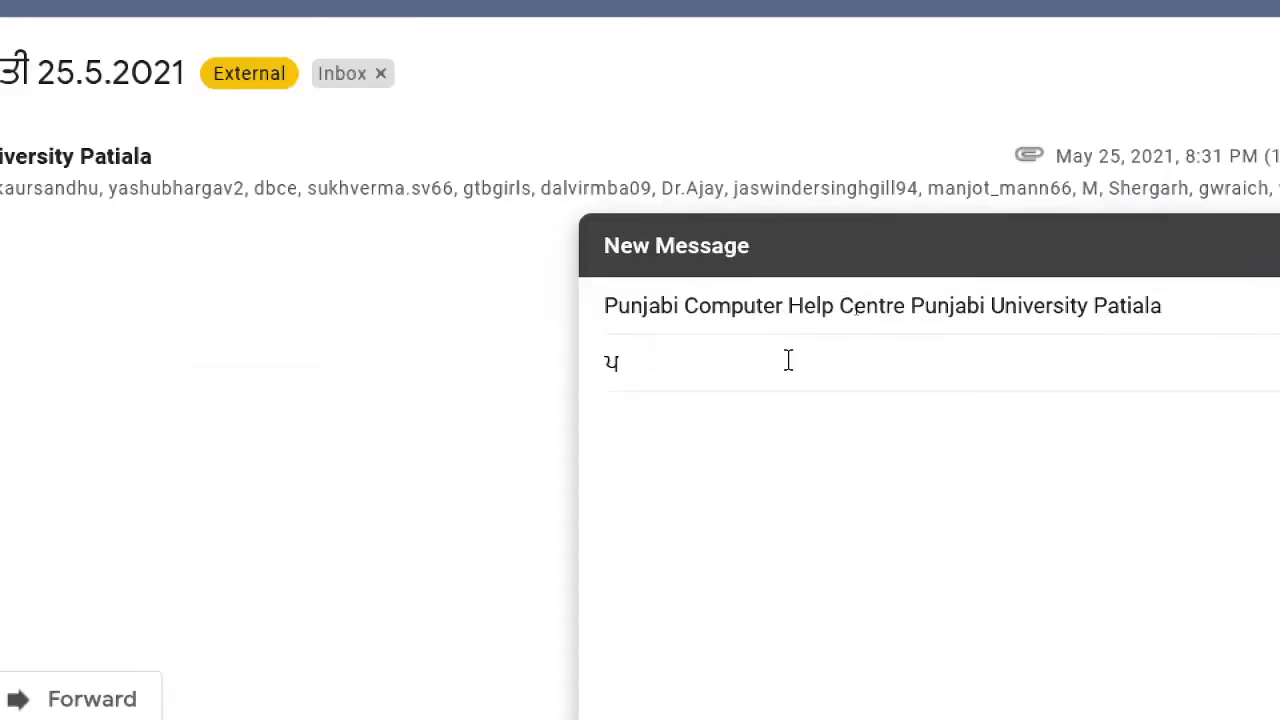
type("ੰਜਾਬੀ ਰਾਦੀ")
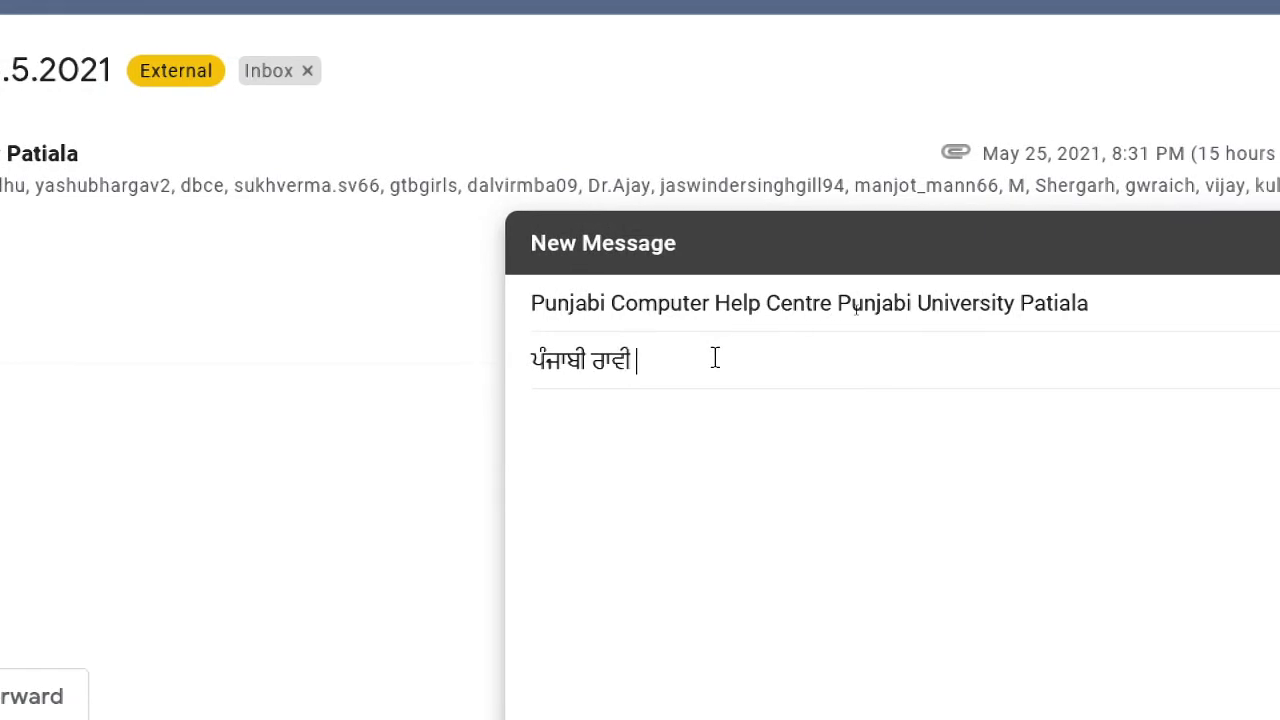
key("BackSpace")
key("BackSpace")
key("BackSpace")
key("BackSpace")
type("ਆ")
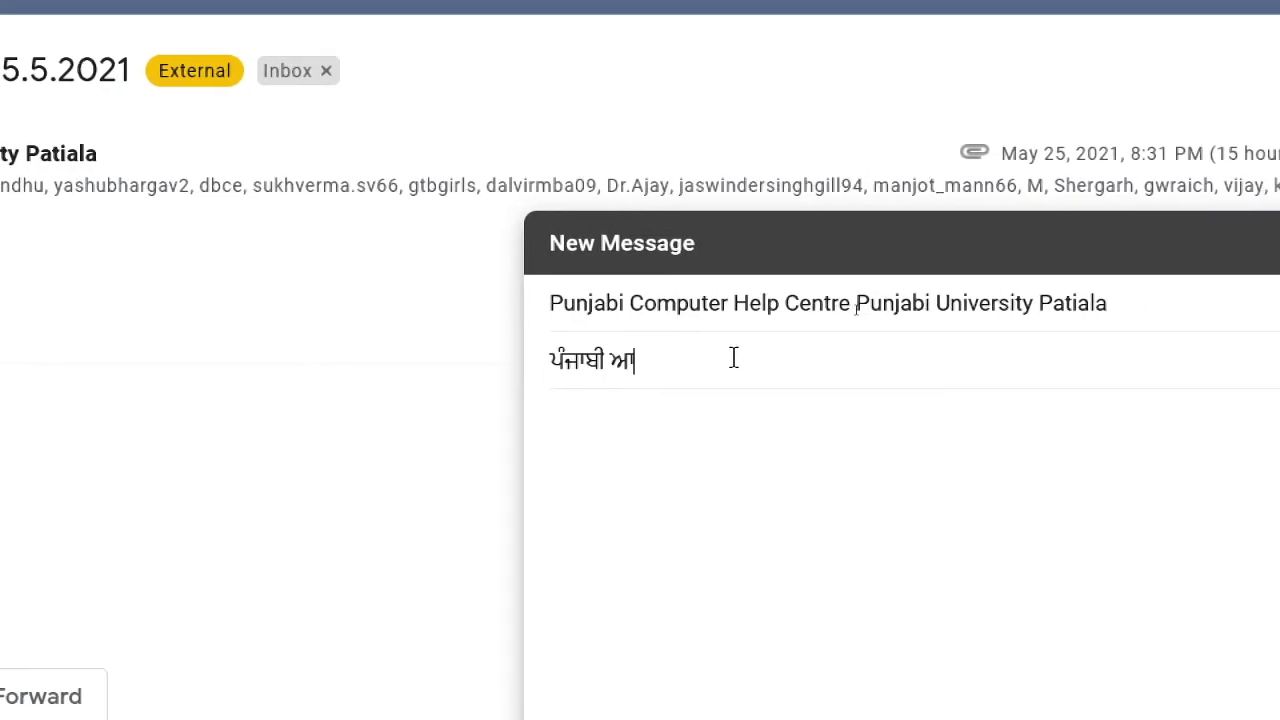
type("ਕਾਸ਼ ਫੌਂ")
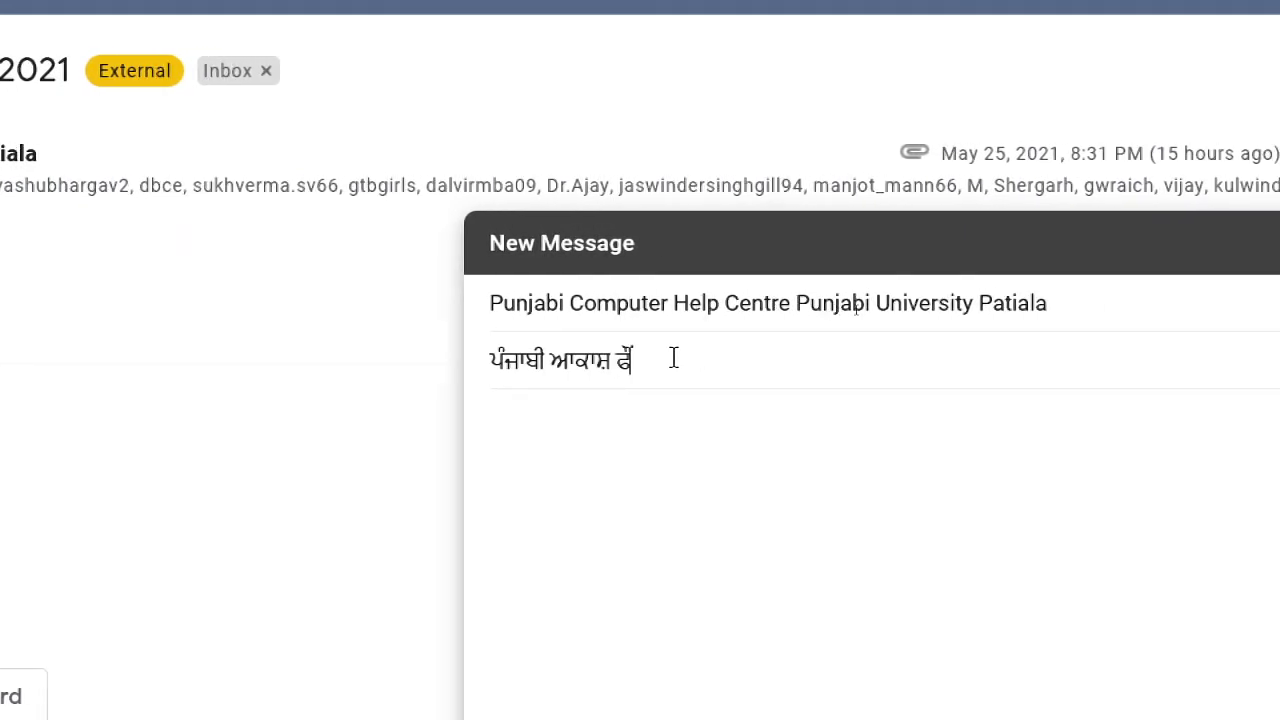
type("ਟ ਬ")
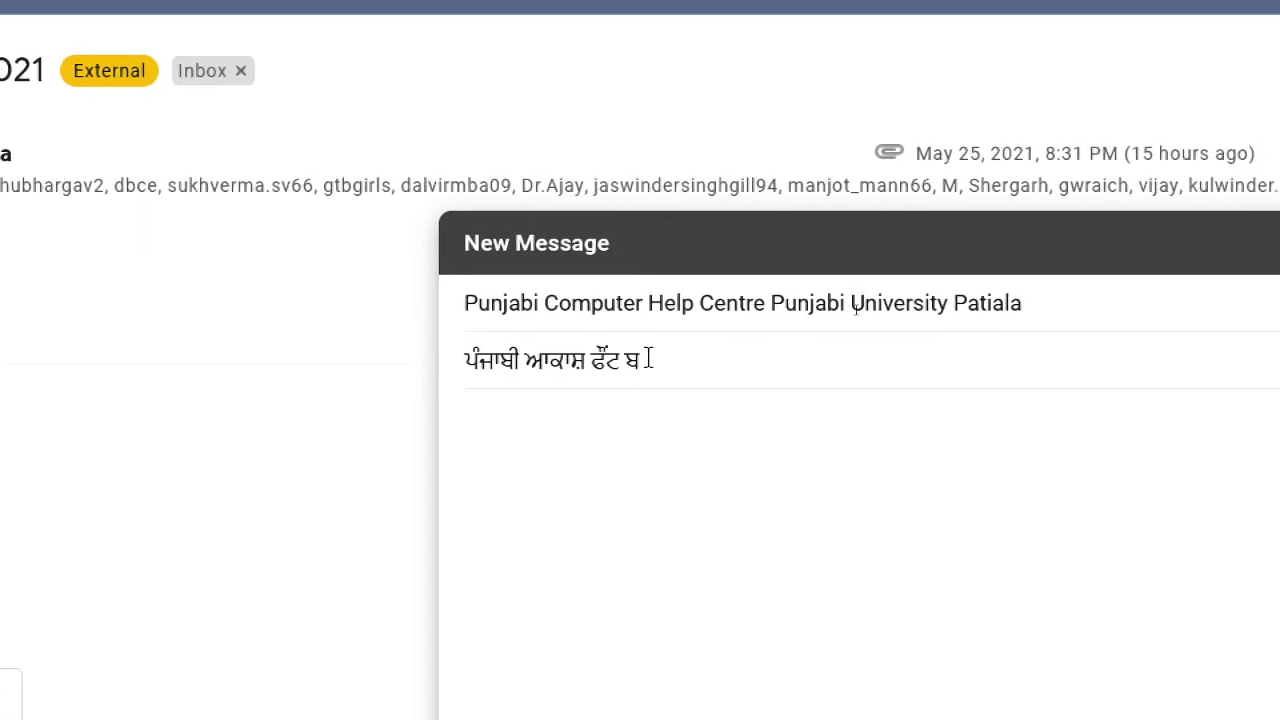
type("ਾਰੇ")
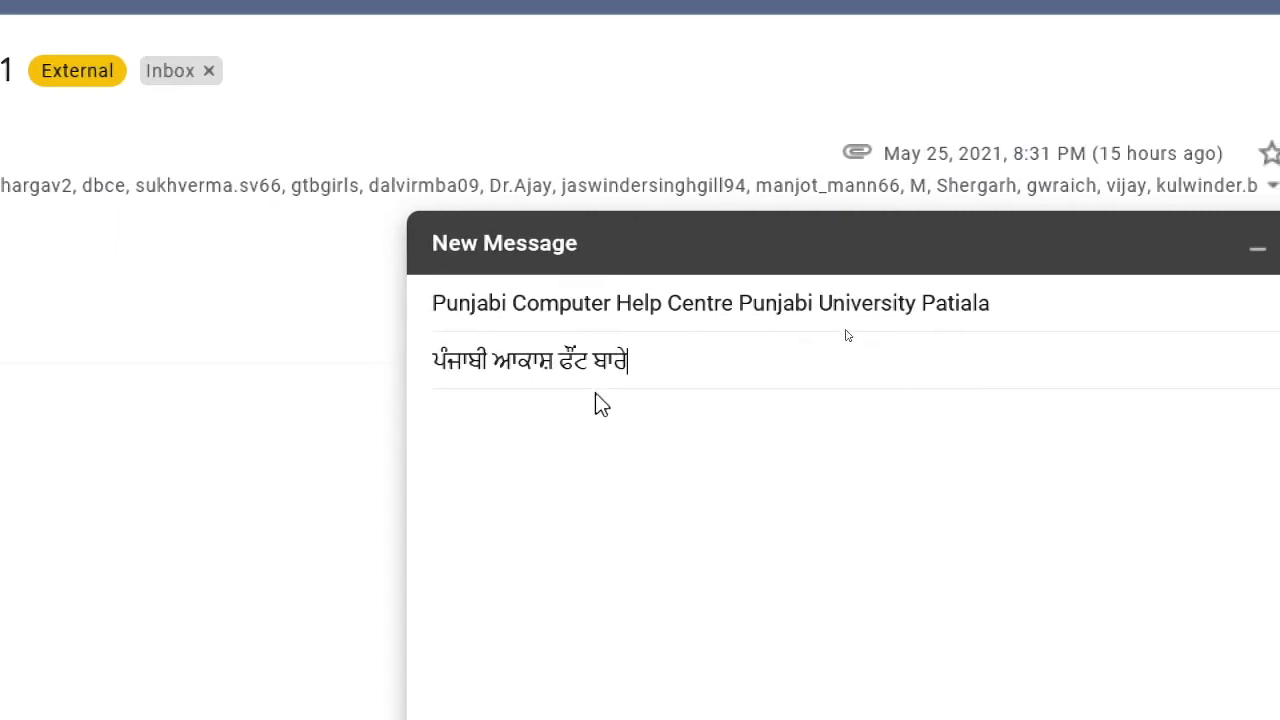
Write the body ਪੰਜਾਬੀ ਆਕਾਸ਼ ਫੌਂਟ ਭੇਜਿਆ ਜਾਵੇ ਜੀ, reusing words copied from the subject.
left_click(570, 420)
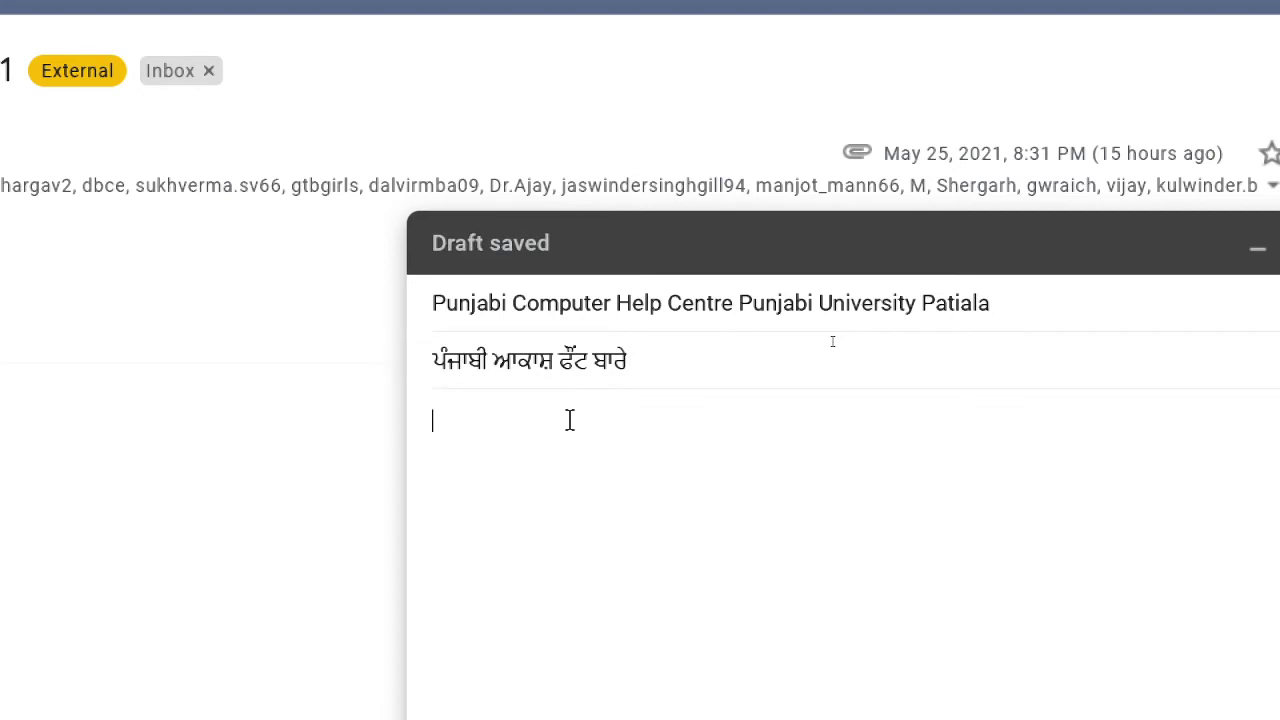
left_click_drag(594, 362, 432, 362)
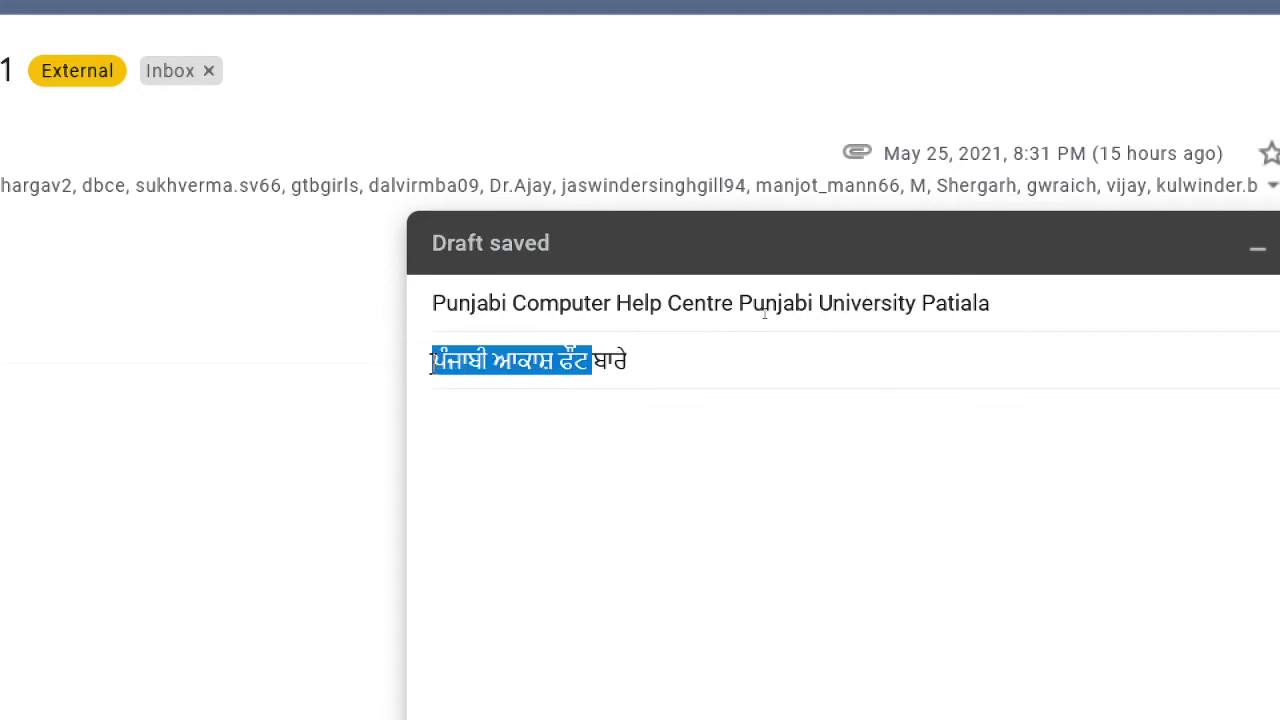
key("ctrl+c")
left_click(457, 409)
key("ctrl+v")
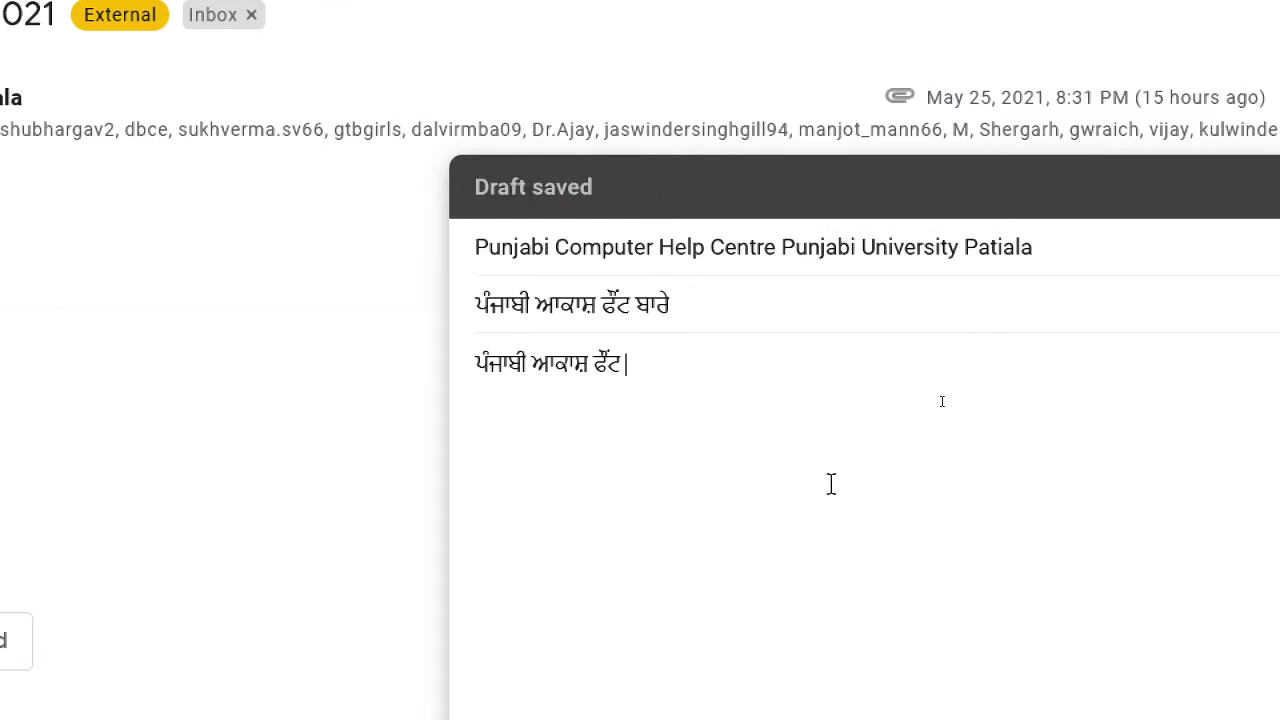
type("ਭੇਜਿਆ")
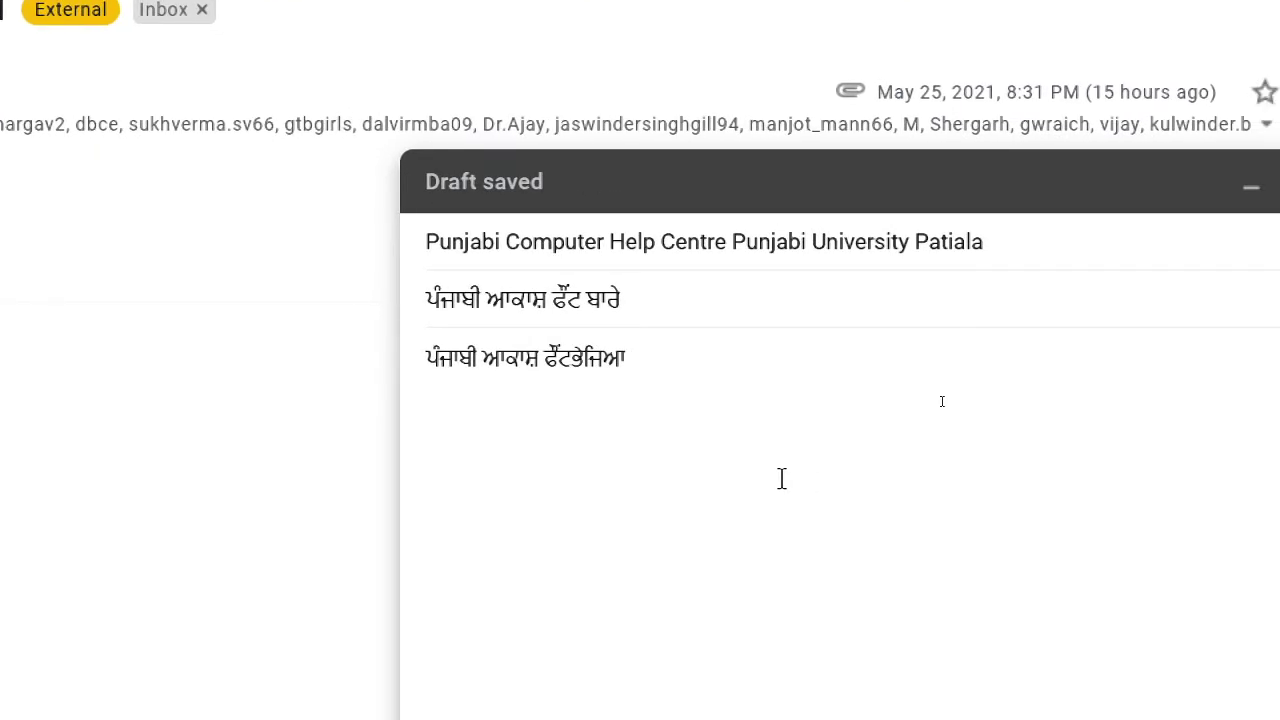
type(" ਜਾਵੇ")
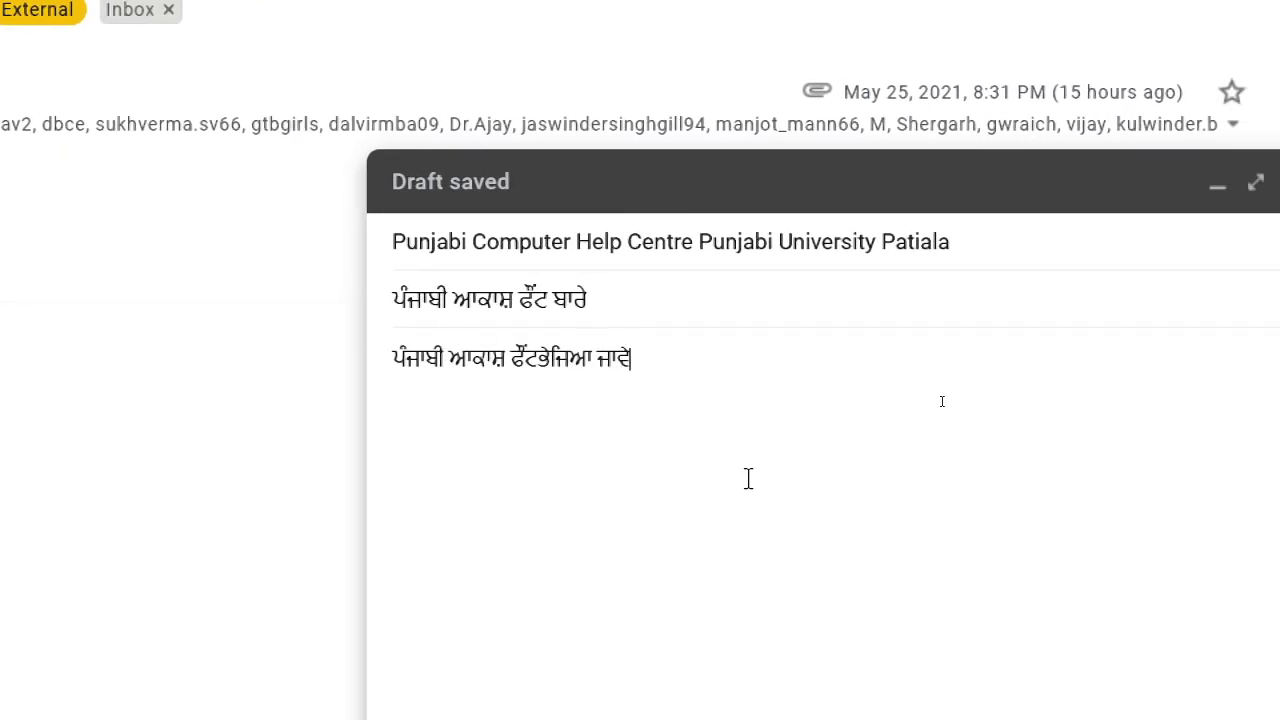
key("Left")
key("Left")
key("Left")
type("ਜਾਵੇ")
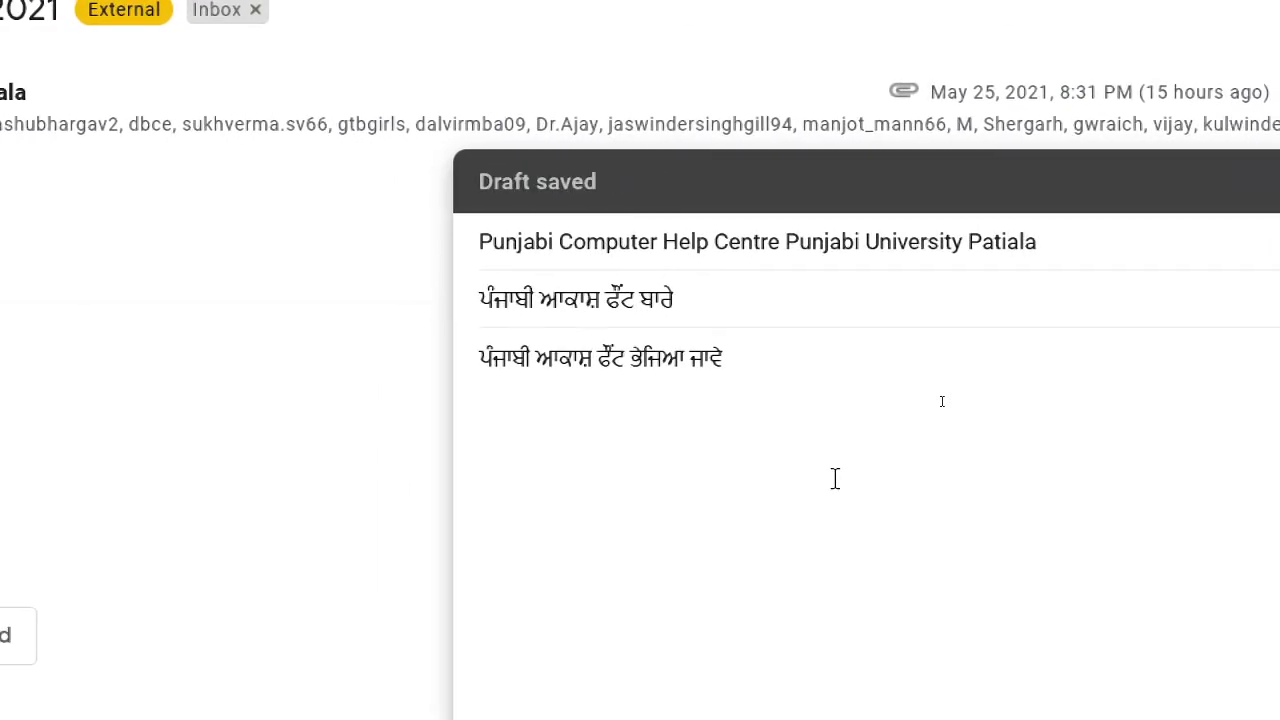
type(" ਜੀ")
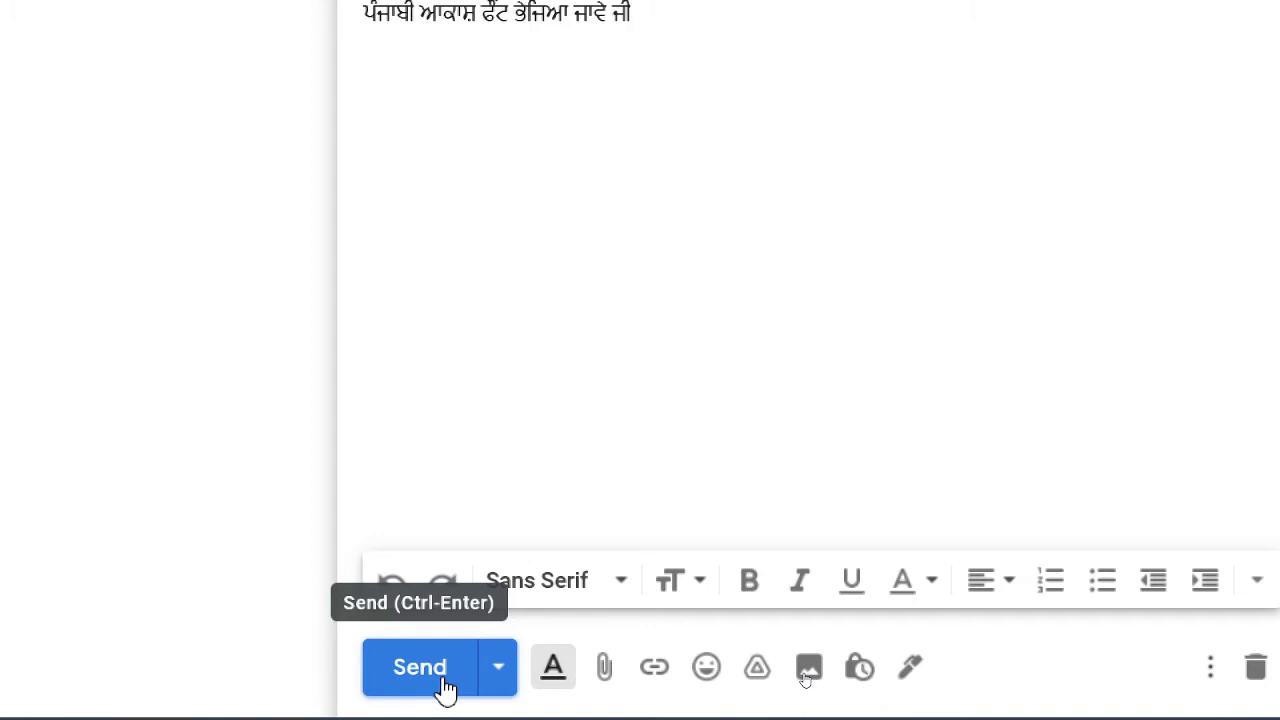
Expand the draft's recipient line to show the editable To field with Cc/Bcc links.
left_click(445, 688)
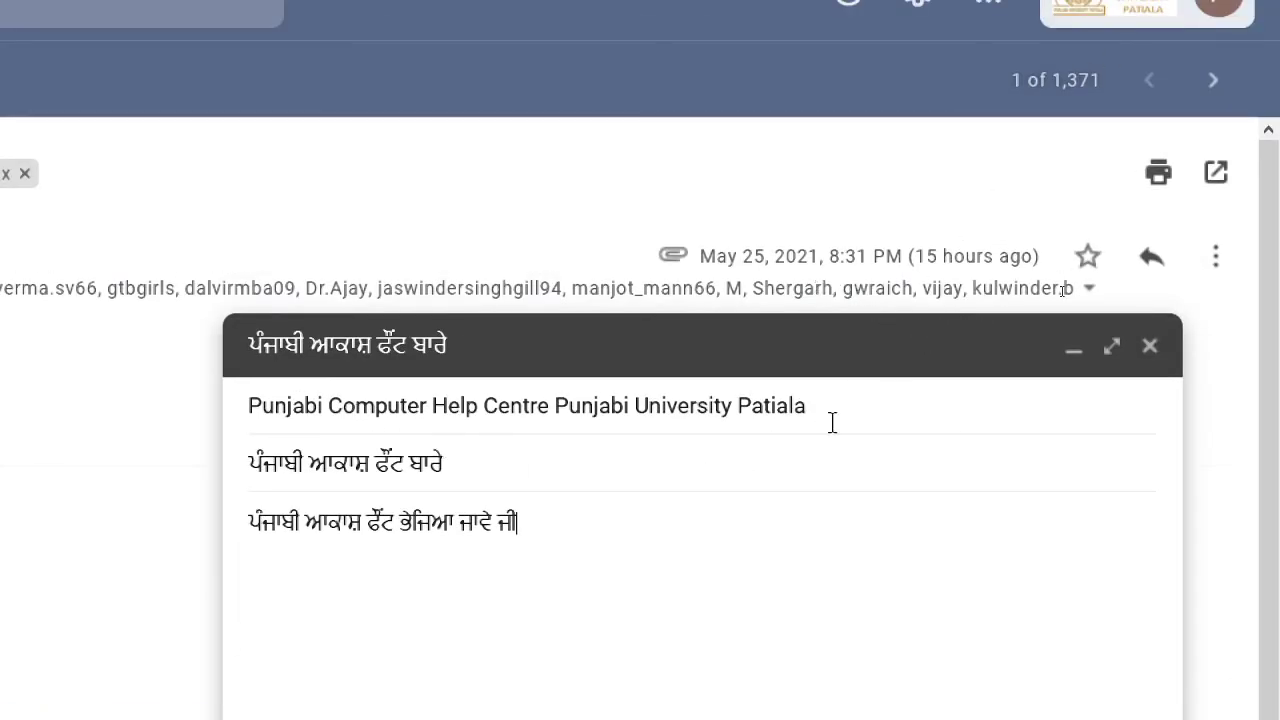
left_click(871, 413)
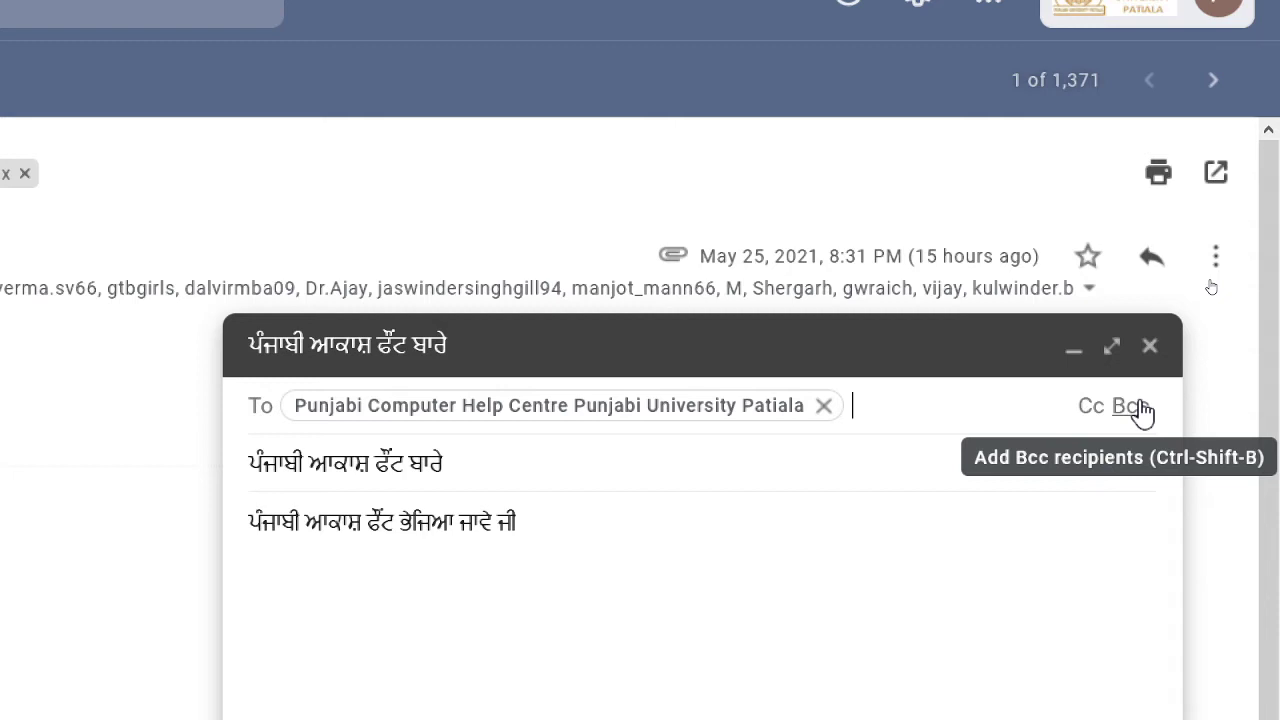
Add a second contact to the Cc field from the autocomplete suggestions.
left_click(1089, 407)
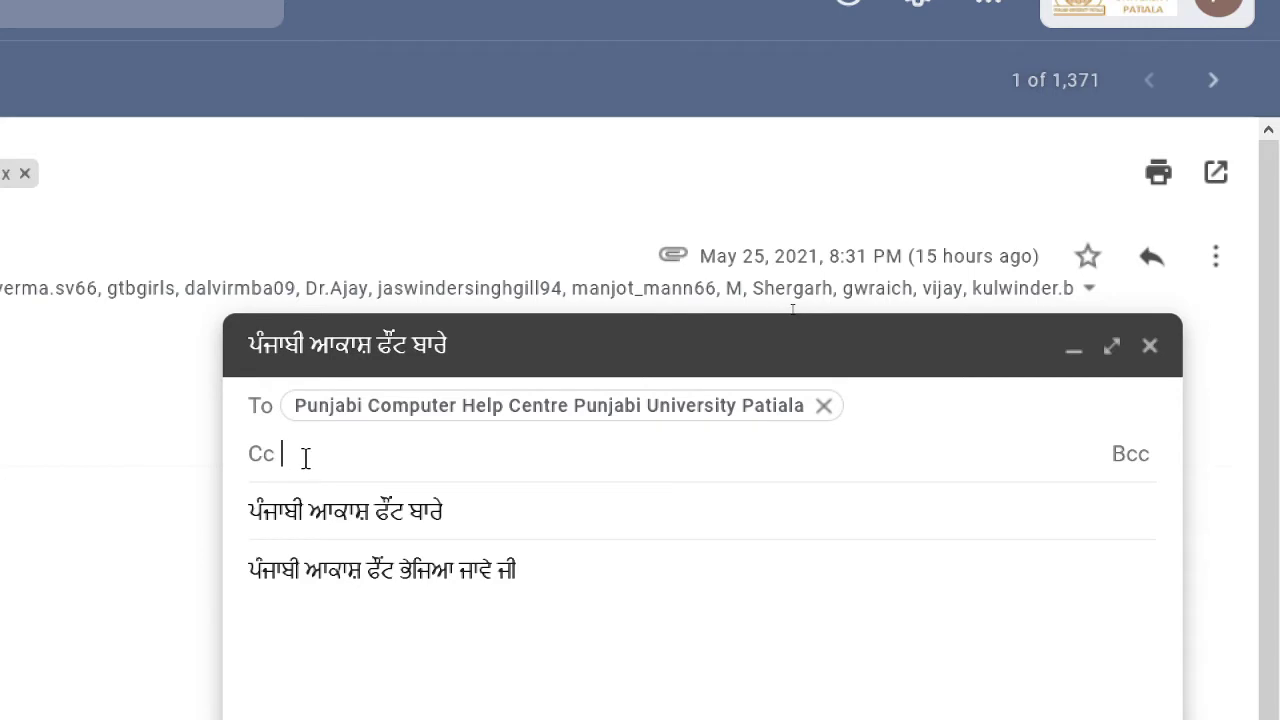
type("ਕ")
type("ਊਿਮਬੋ")
type("ਜਚਪ")
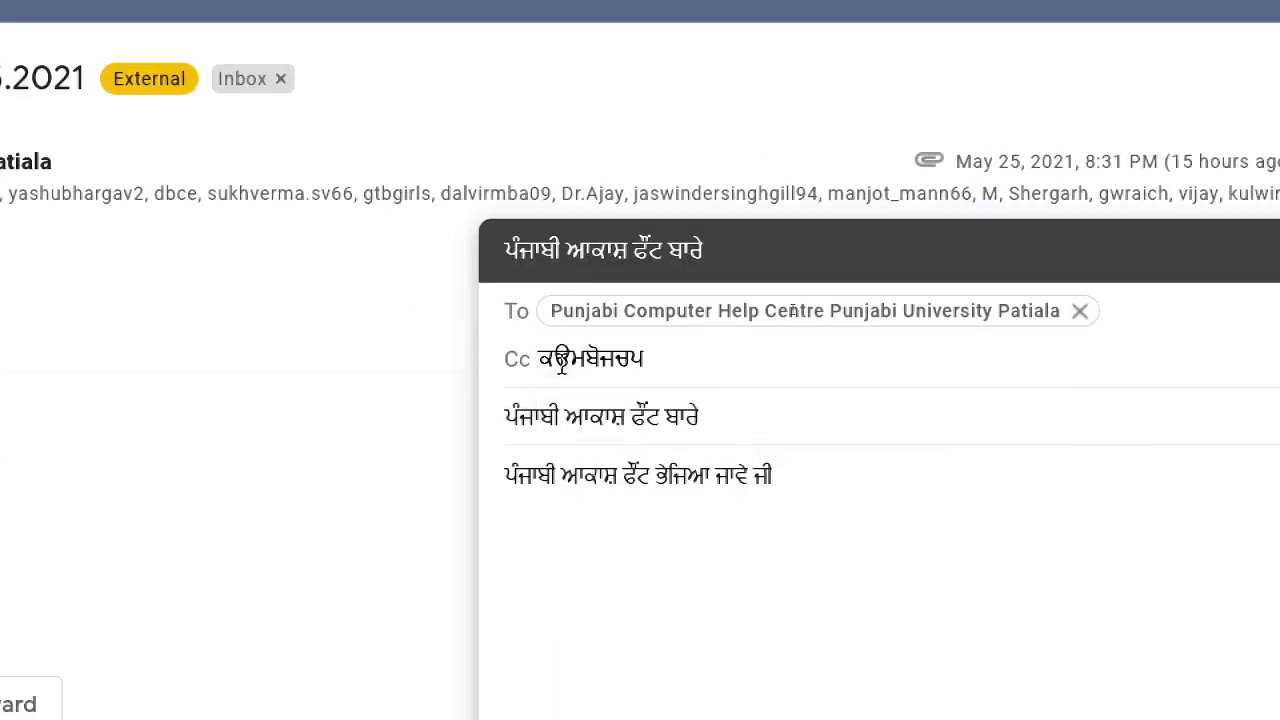
key("BackSpace")
key("BackSpace")
key("BackSpace")
key("BackSpace")
key("BackSpace")
key("BackSpace")
key("BackSpace")
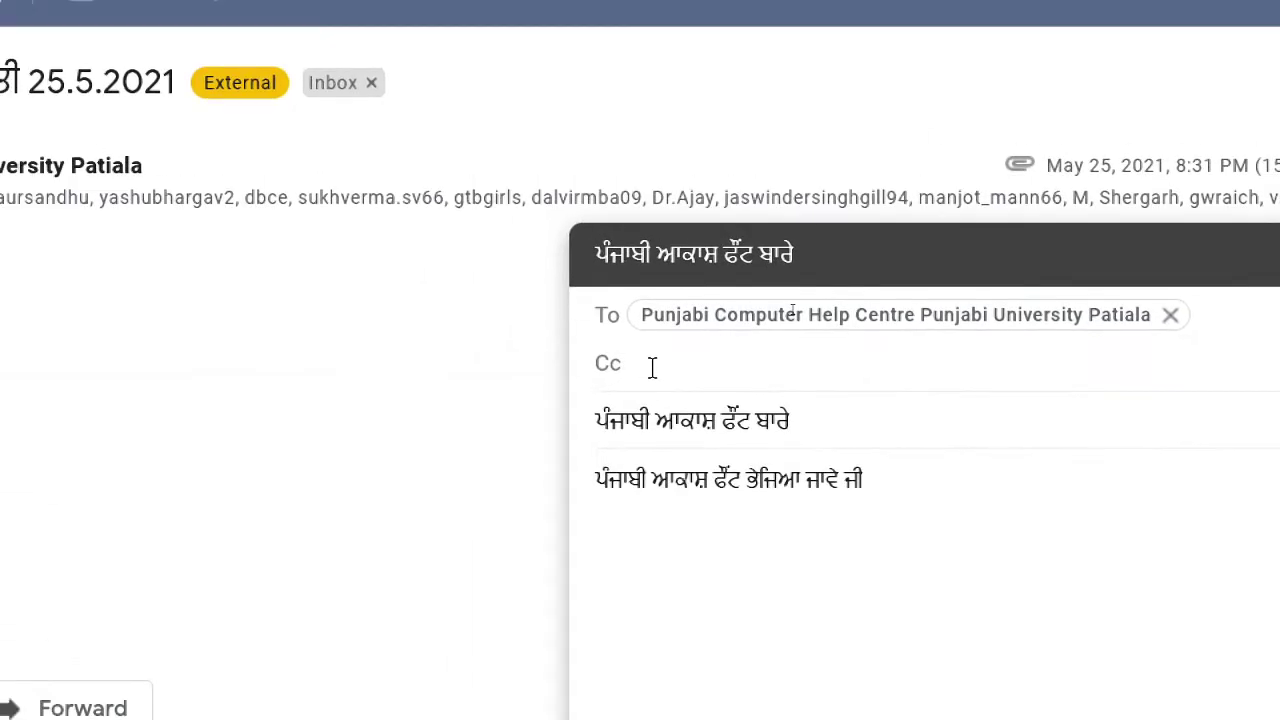
type("kambo")
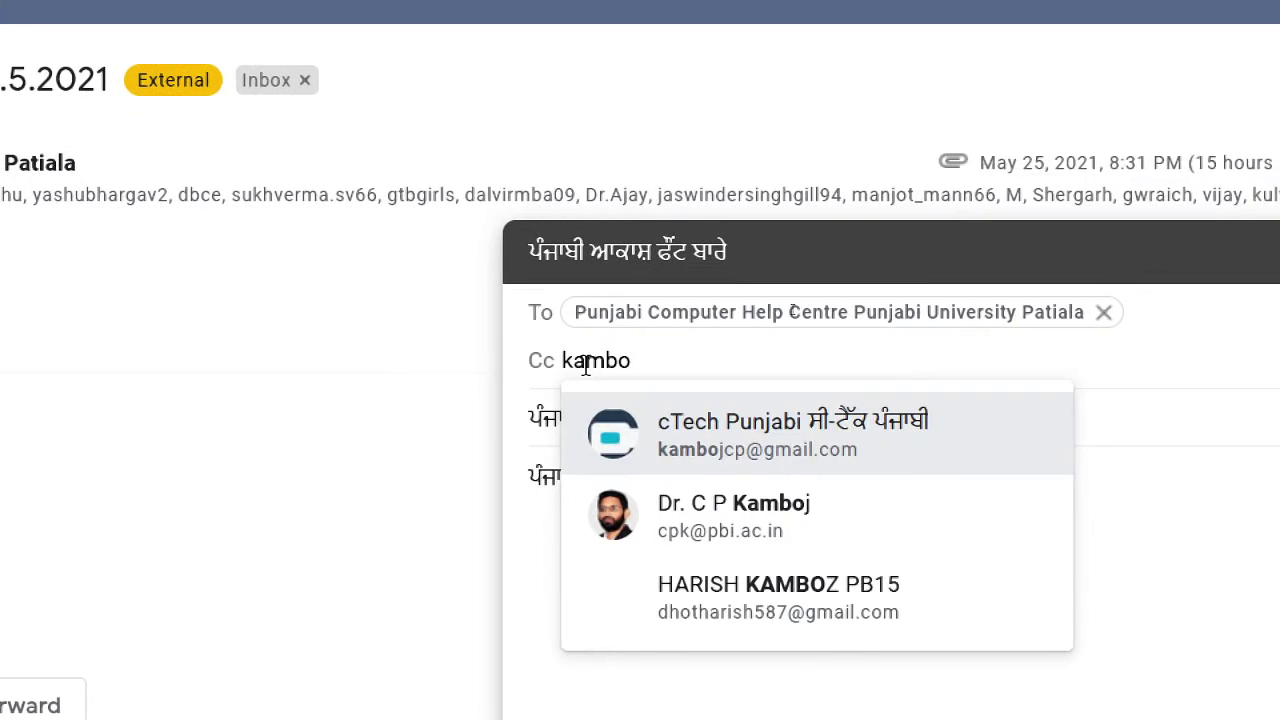
type("j")
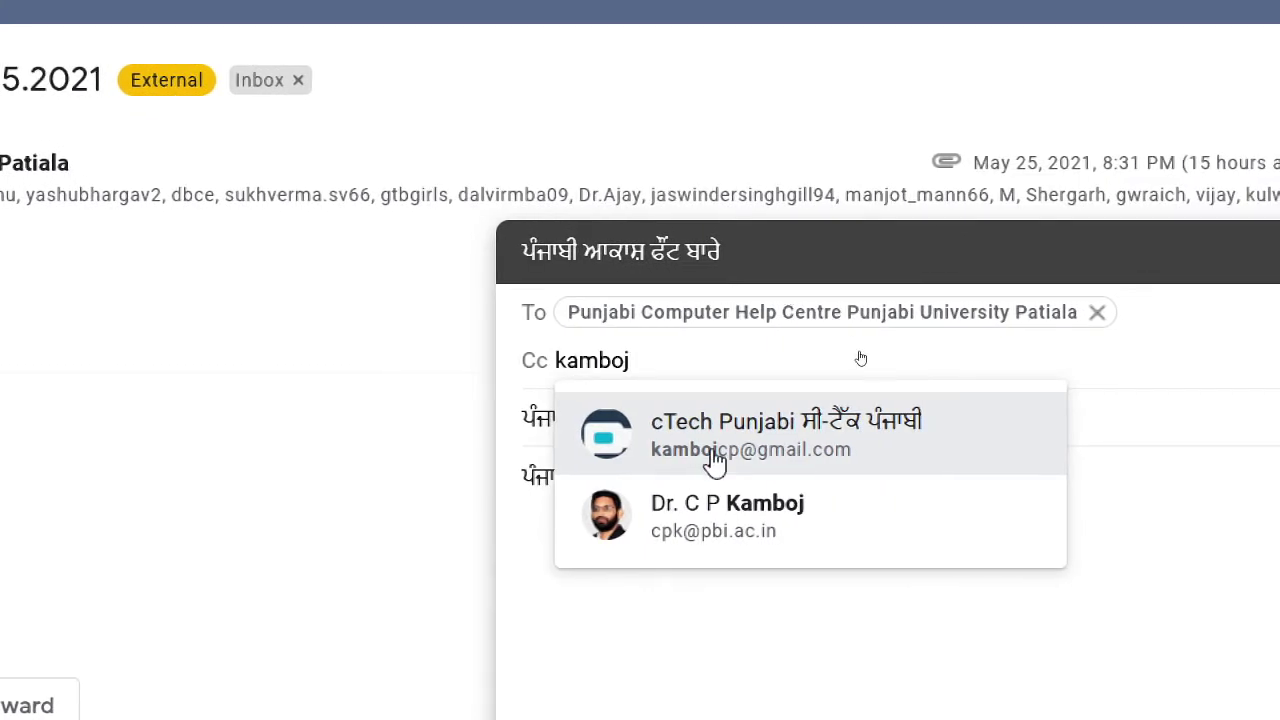
left_click(726, 455)
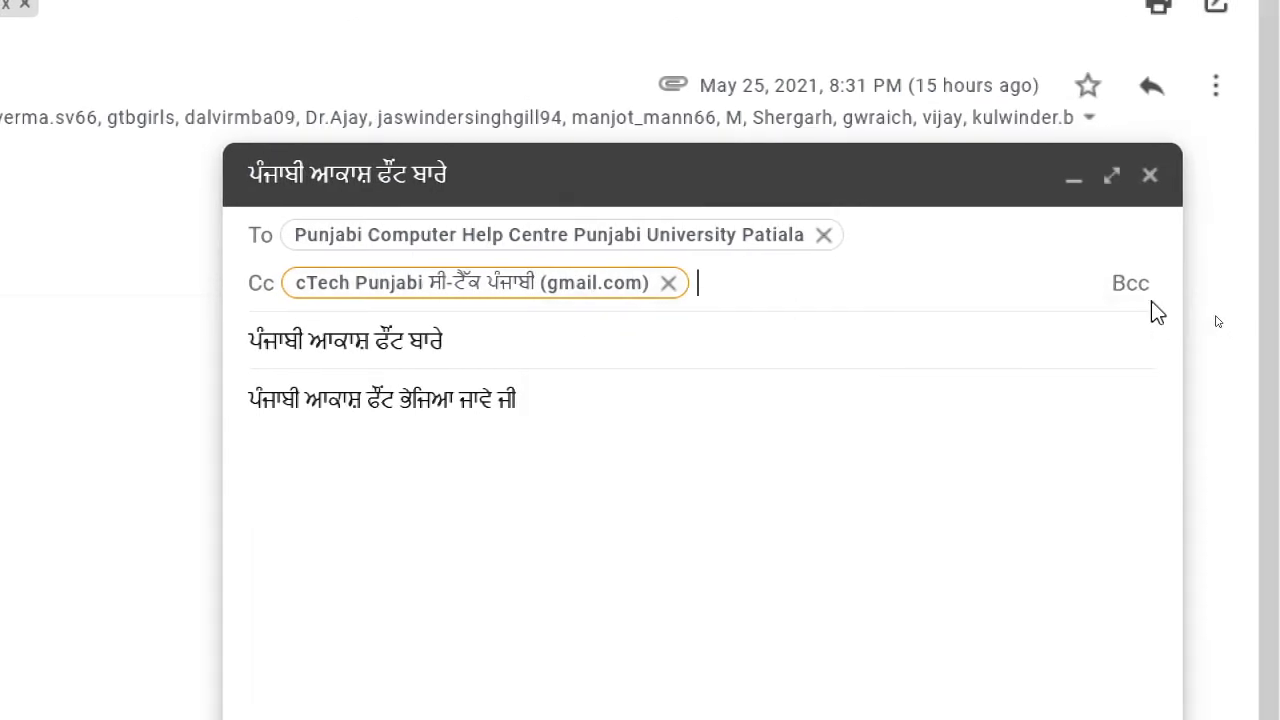
Add an empty Bcc line to the draft.
left_click(1148, 294)
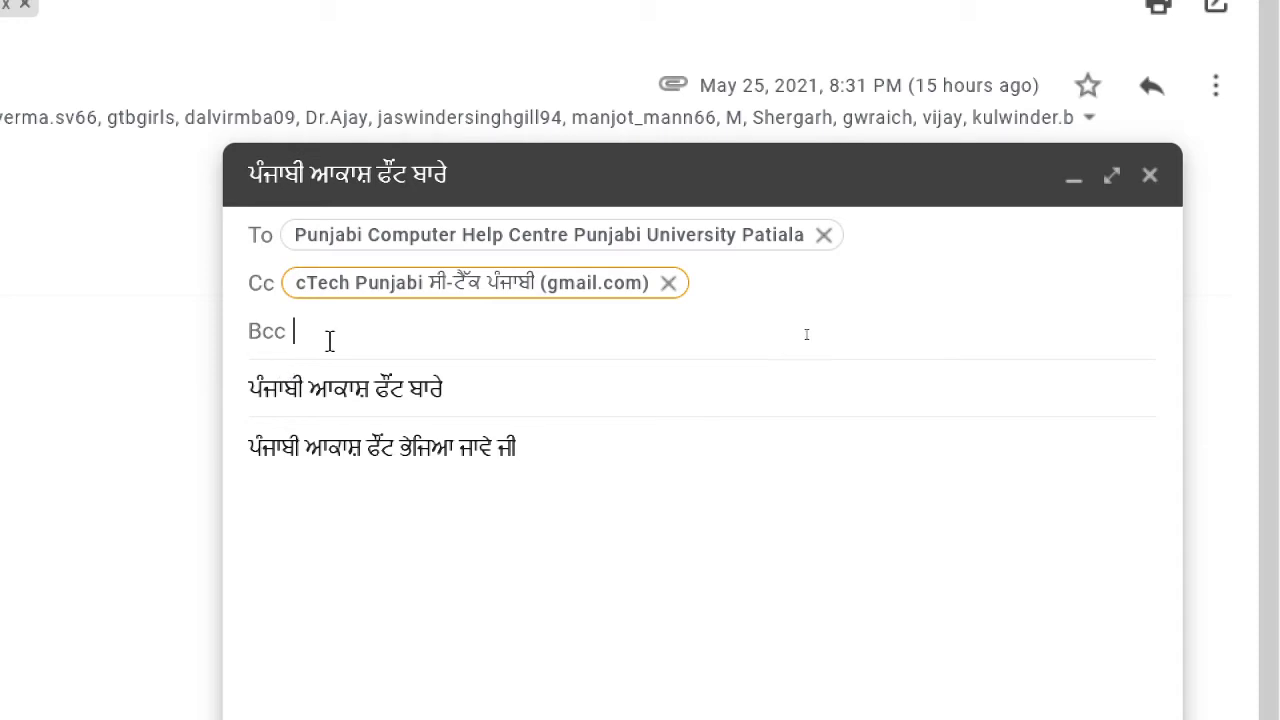
mouse_move(472, 283)
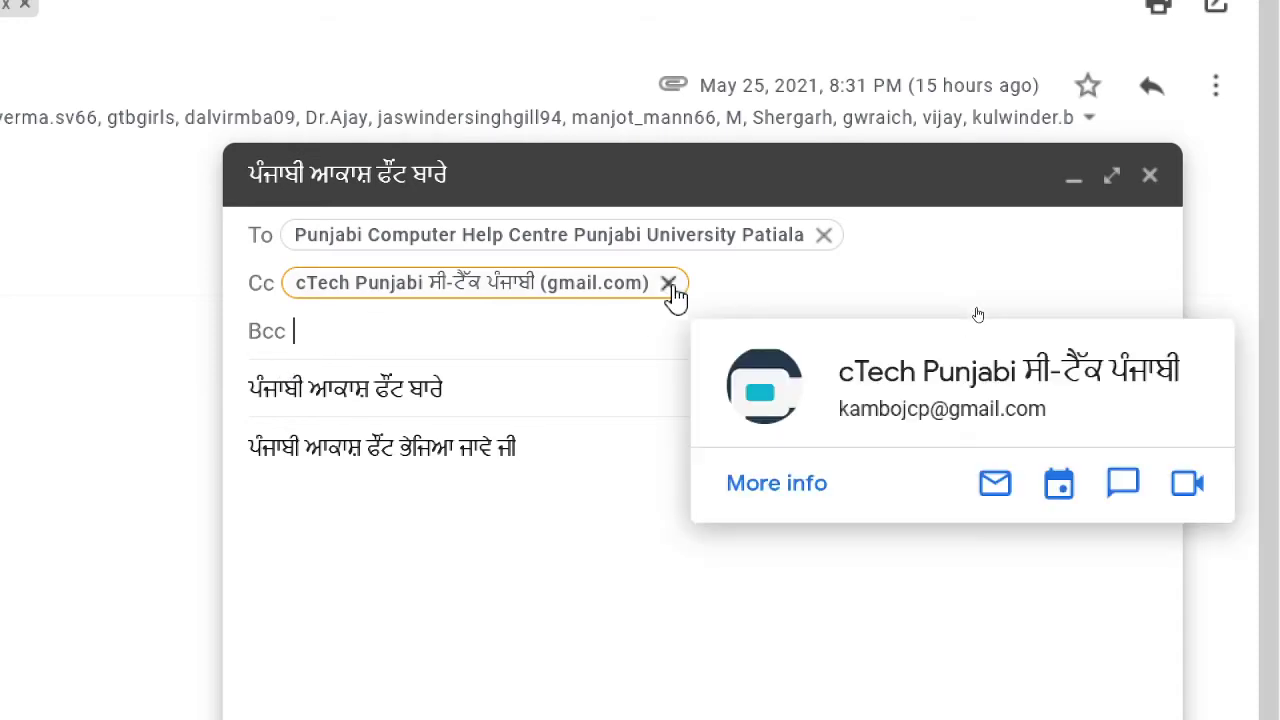
Move the second contact from Cc into the To field beside the Help Centre.
left_click(668, 284)
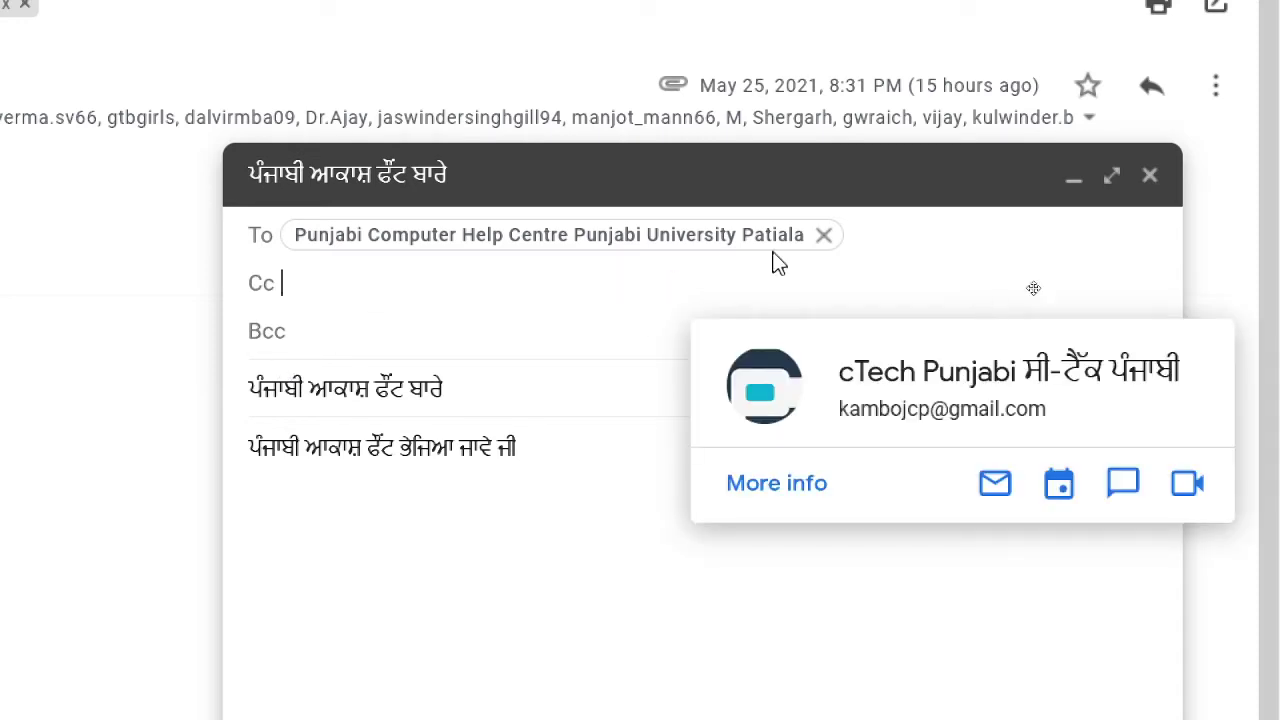
left_click(899, 236)
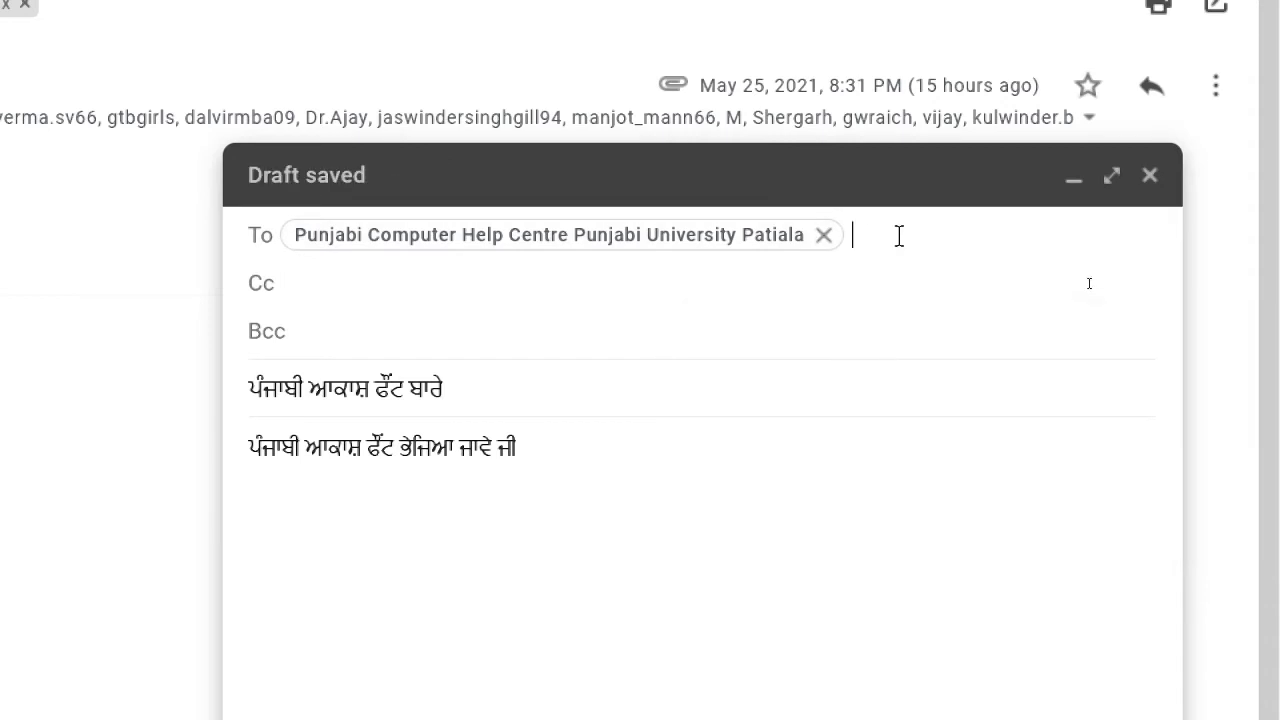
type("kamb")
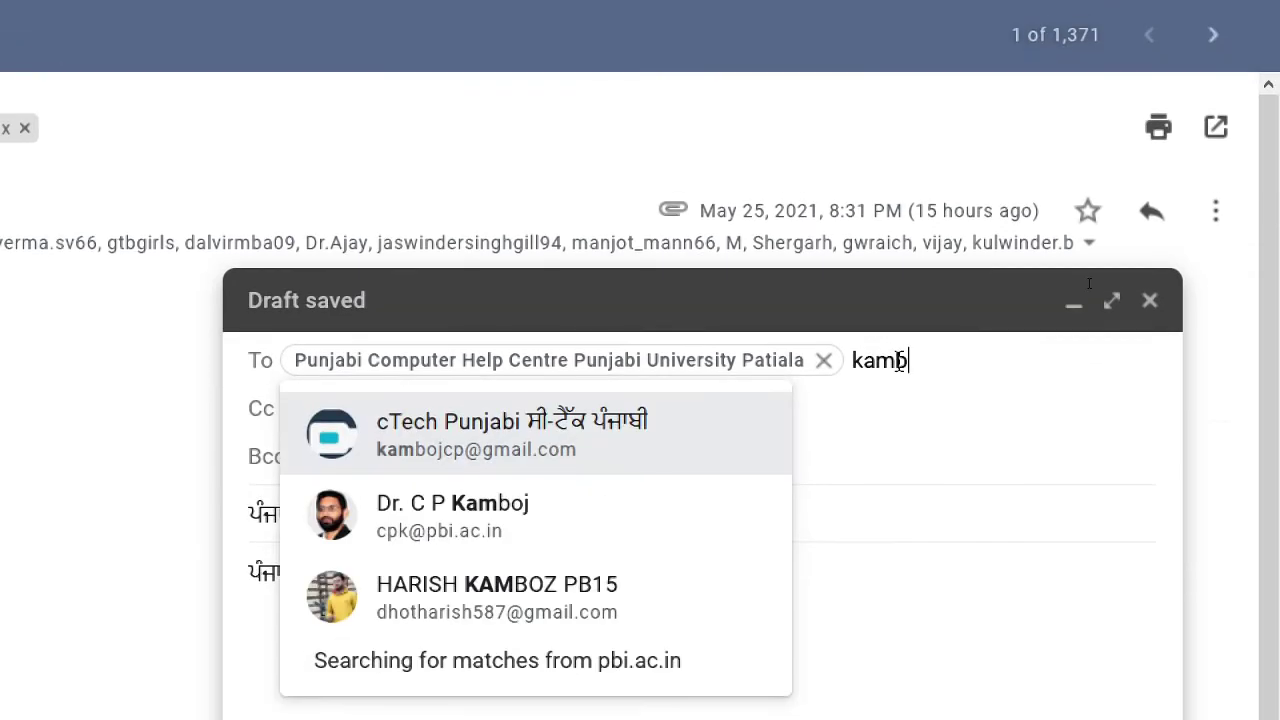
type("oj")
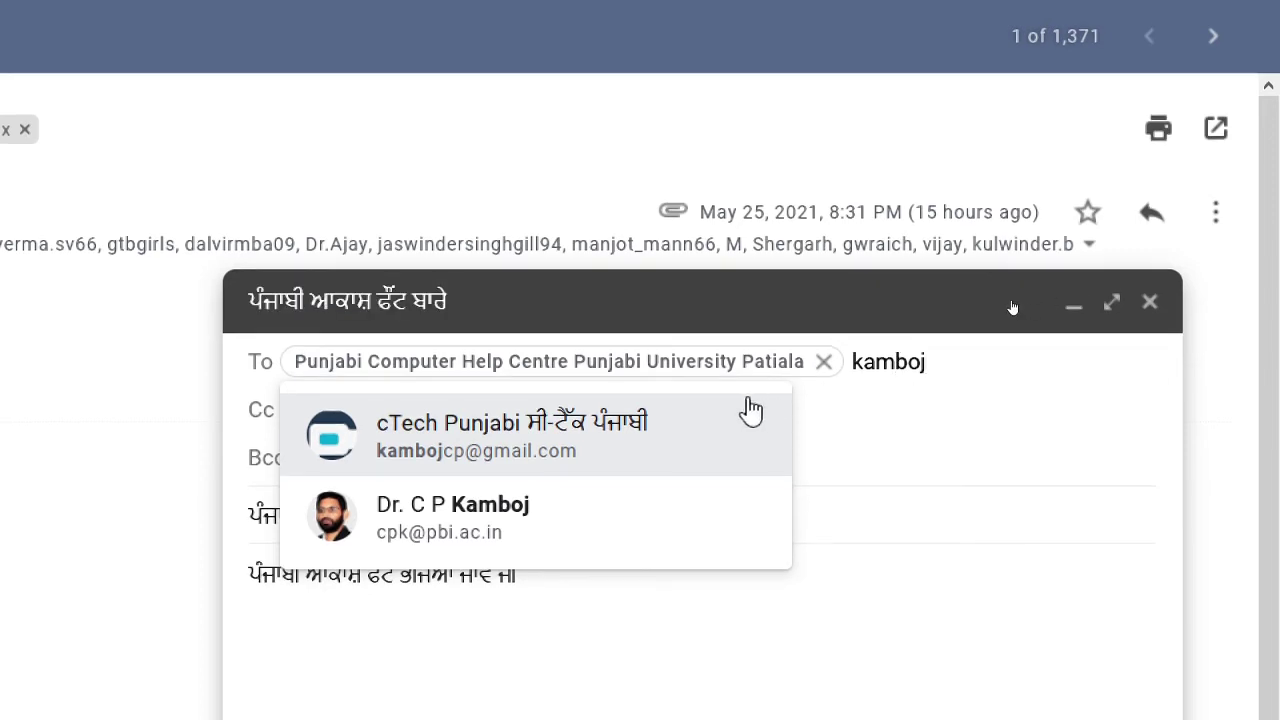
left_click(749, 410)
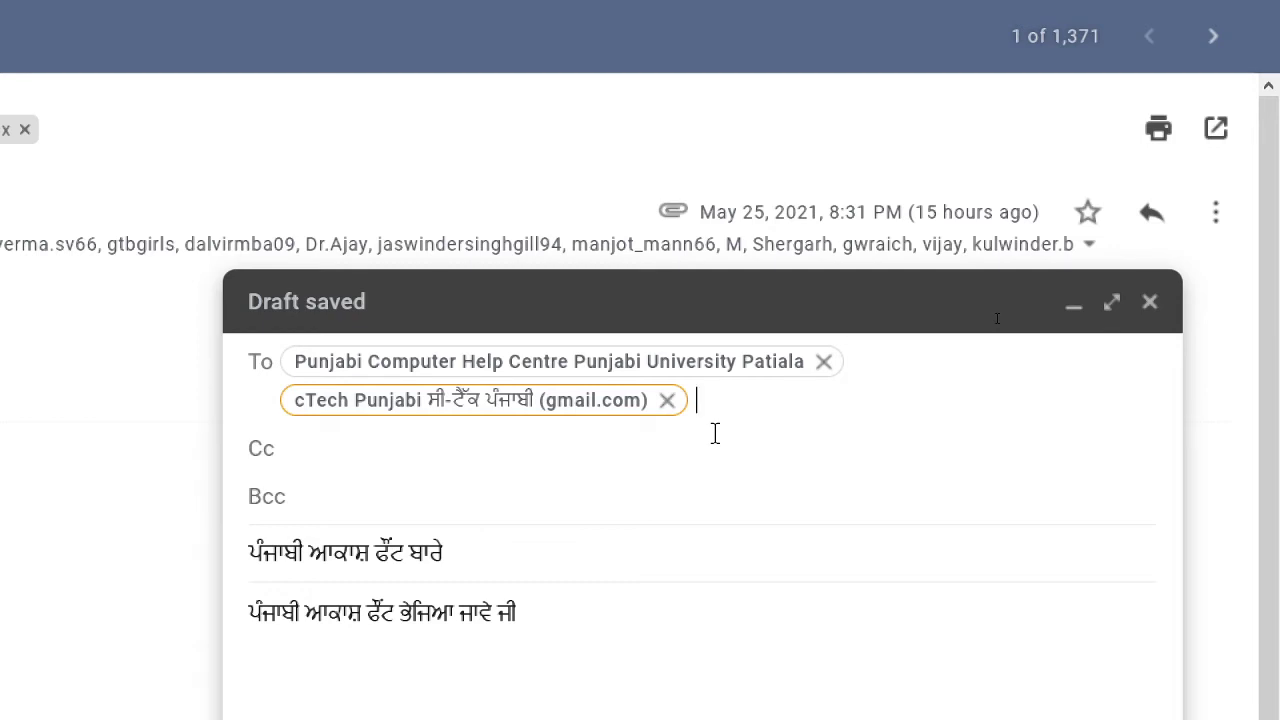
Add the contact's full Gmail address as a third recipient chip after the two existing To chips.
type("aj")
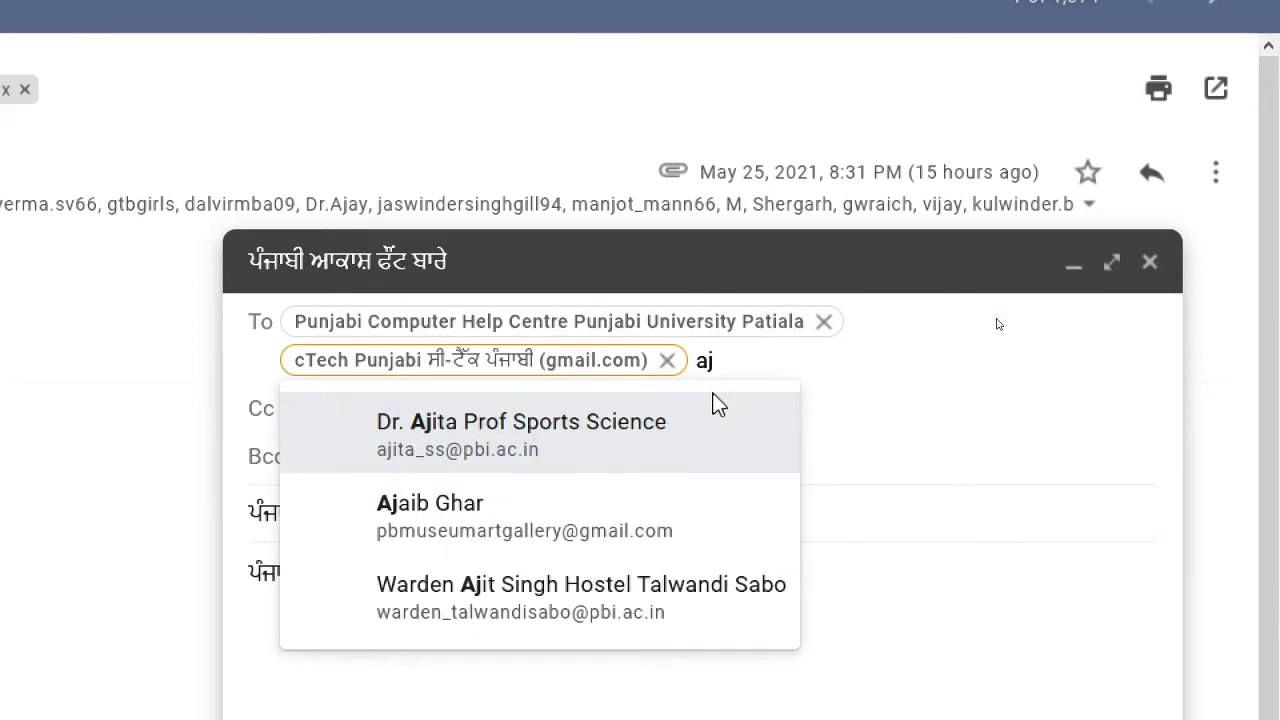
type("it")
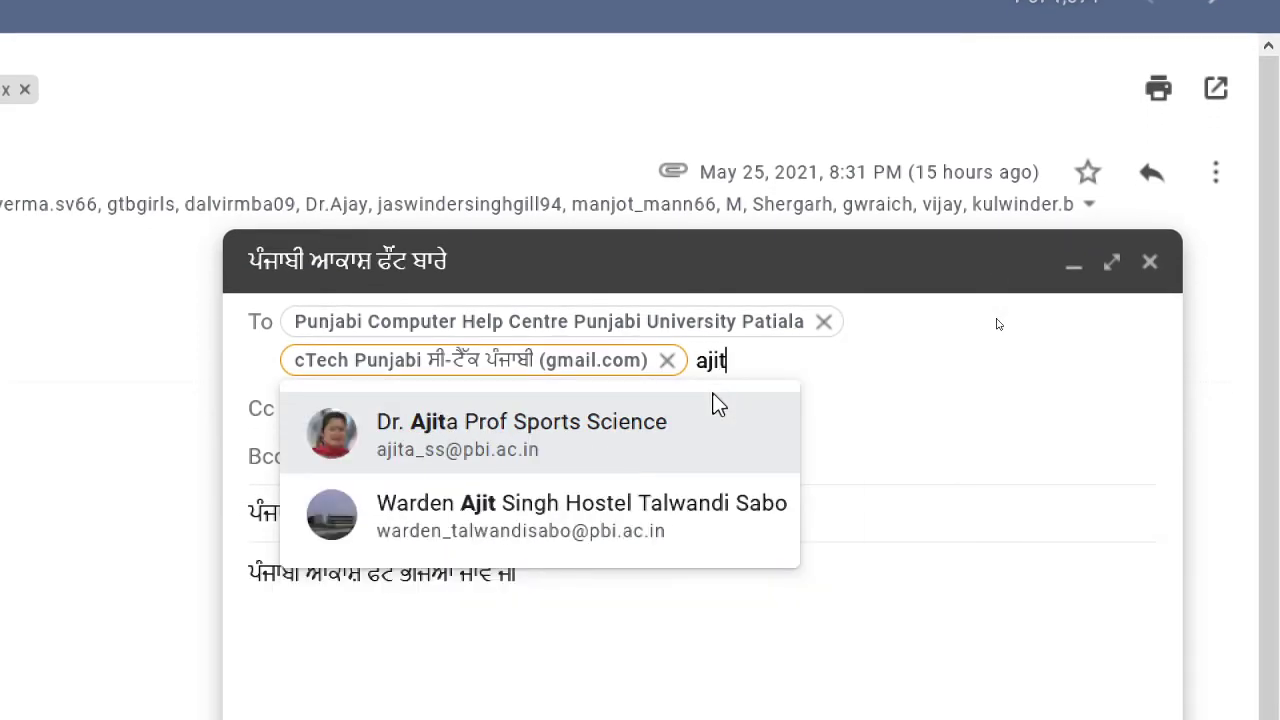
key("BackSpace")
key("BackSpace")
key("BackSpace")
key("BackSpace")
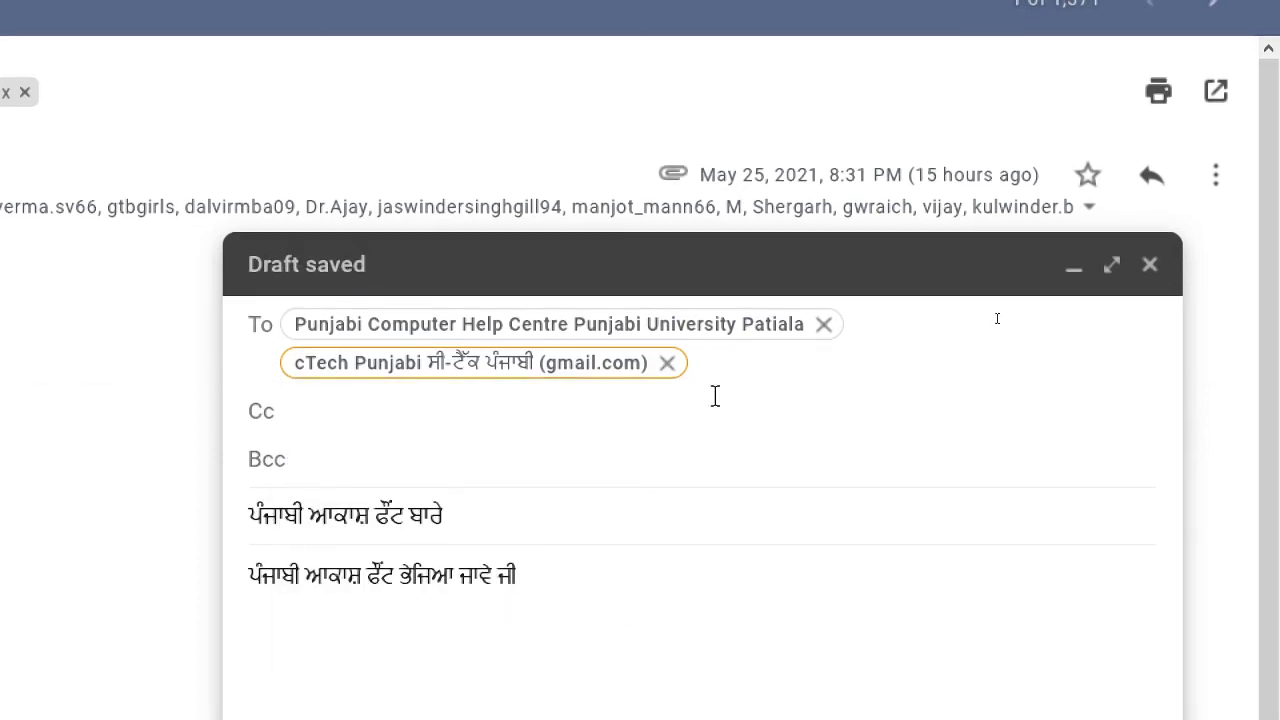
type("tri")
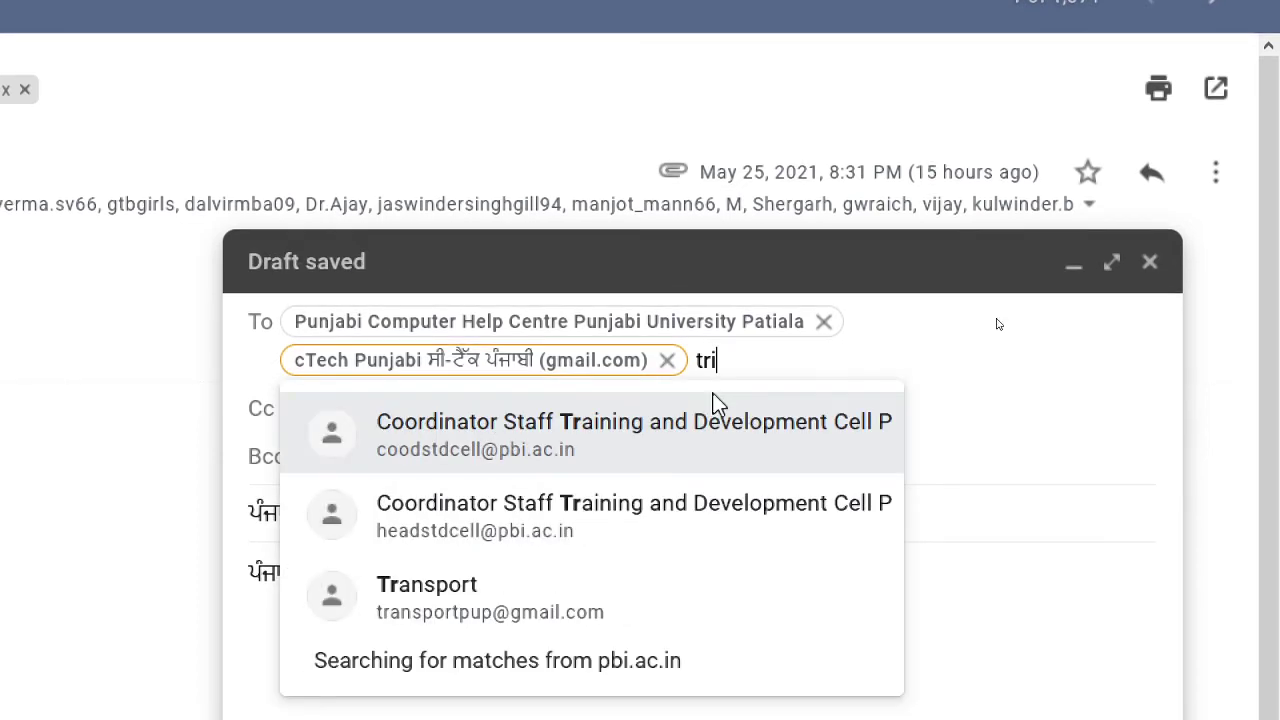
type("bu")
type("e")
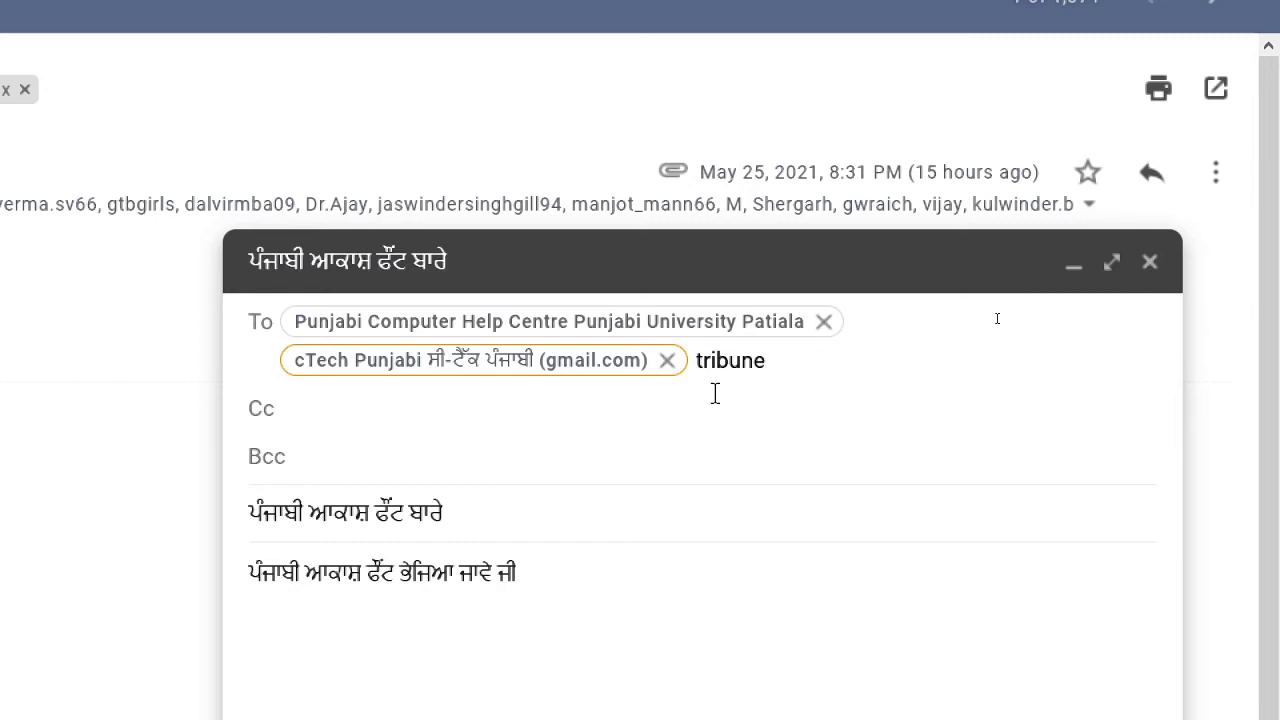
key("BackSpace")
key("BackSpace")
key("BackSpace")
key("BackSpace")
key("BackSpace")
key("BackSpace")
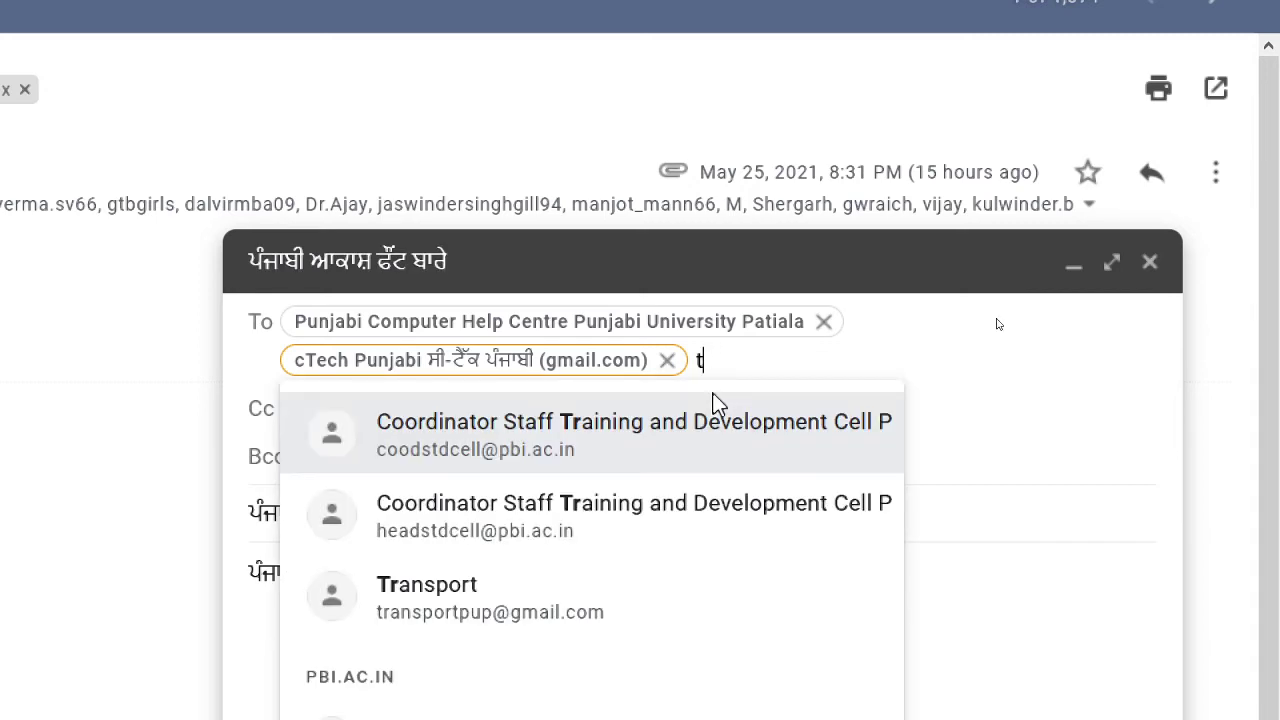
key("BackSpace")
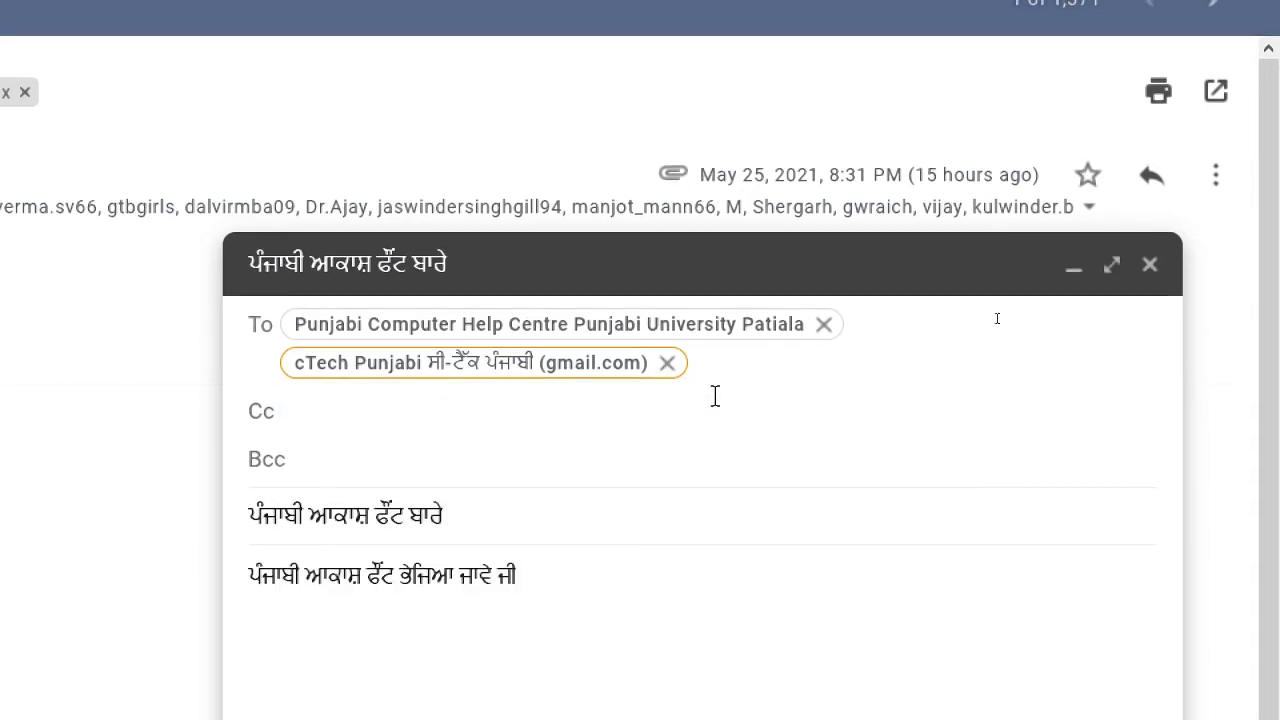
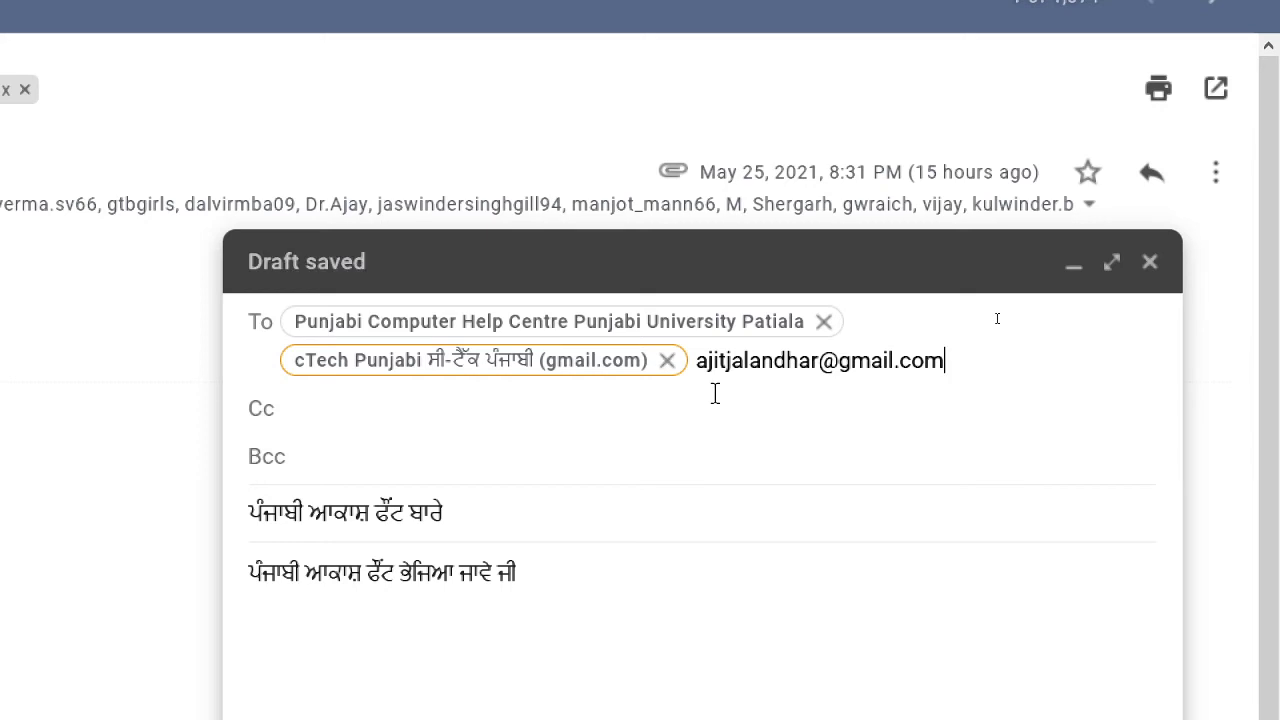
key("Return")
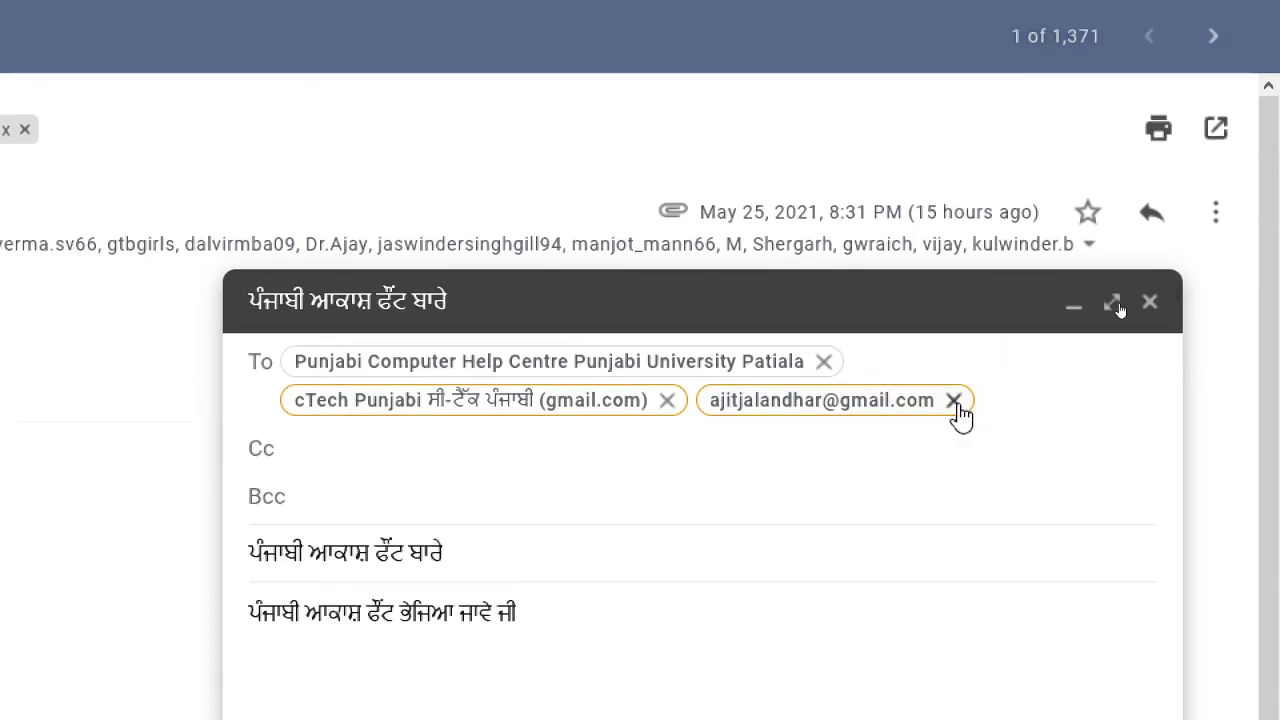
Remove the typed Gmail address and the cTech Punjabi recipients from the To field.
left_click(954, 400)
left_click(668, 400)
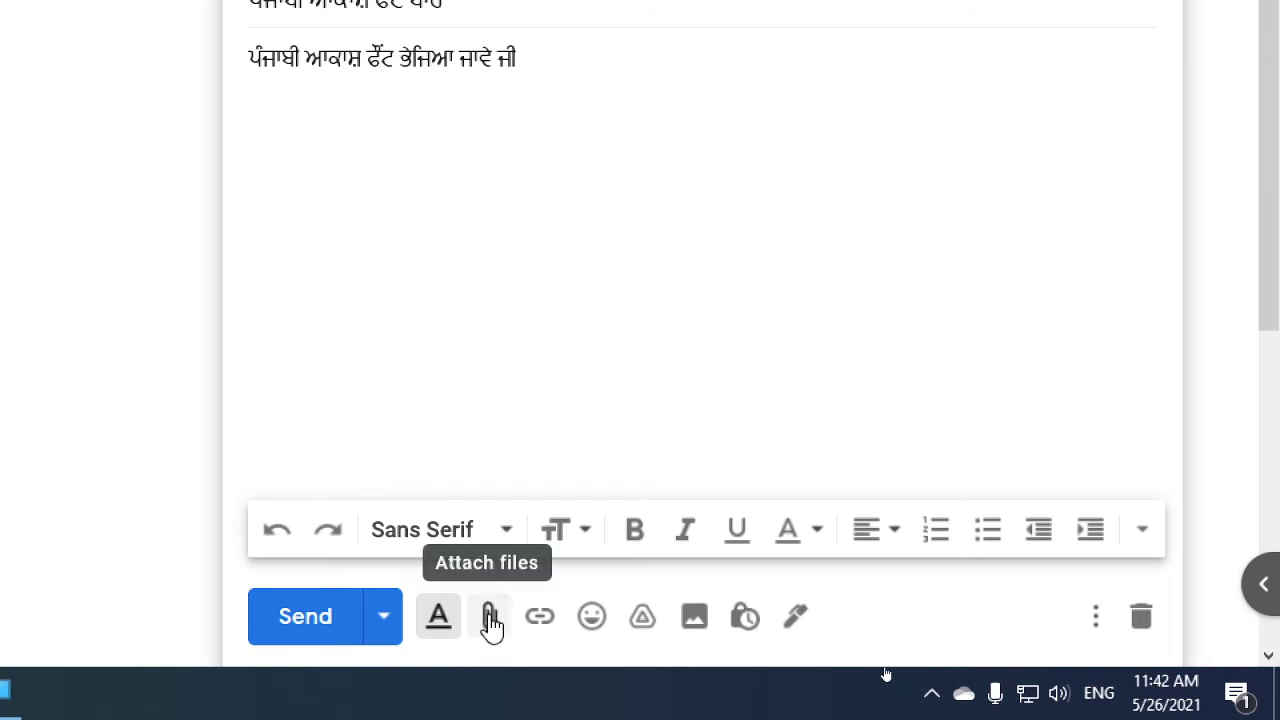
Attach 3.pdf from the Documents folder to the reply.
left_click(491, 620)
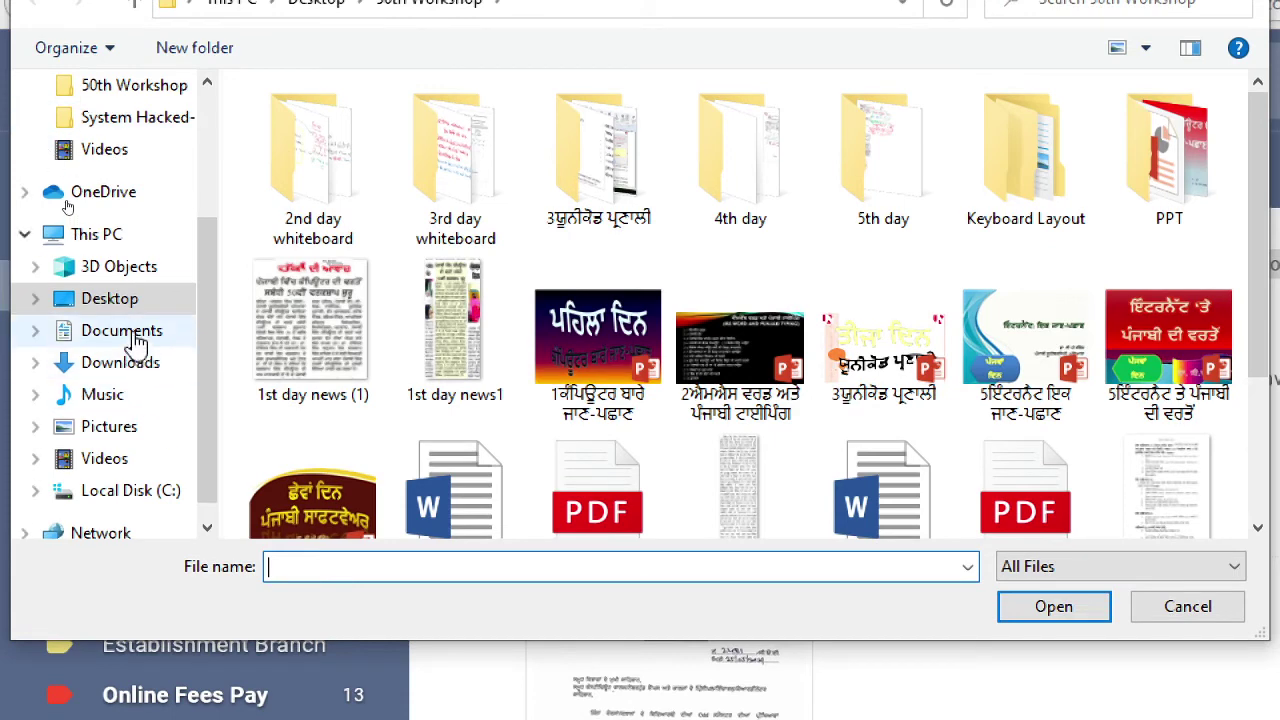
left_click(139, 342)
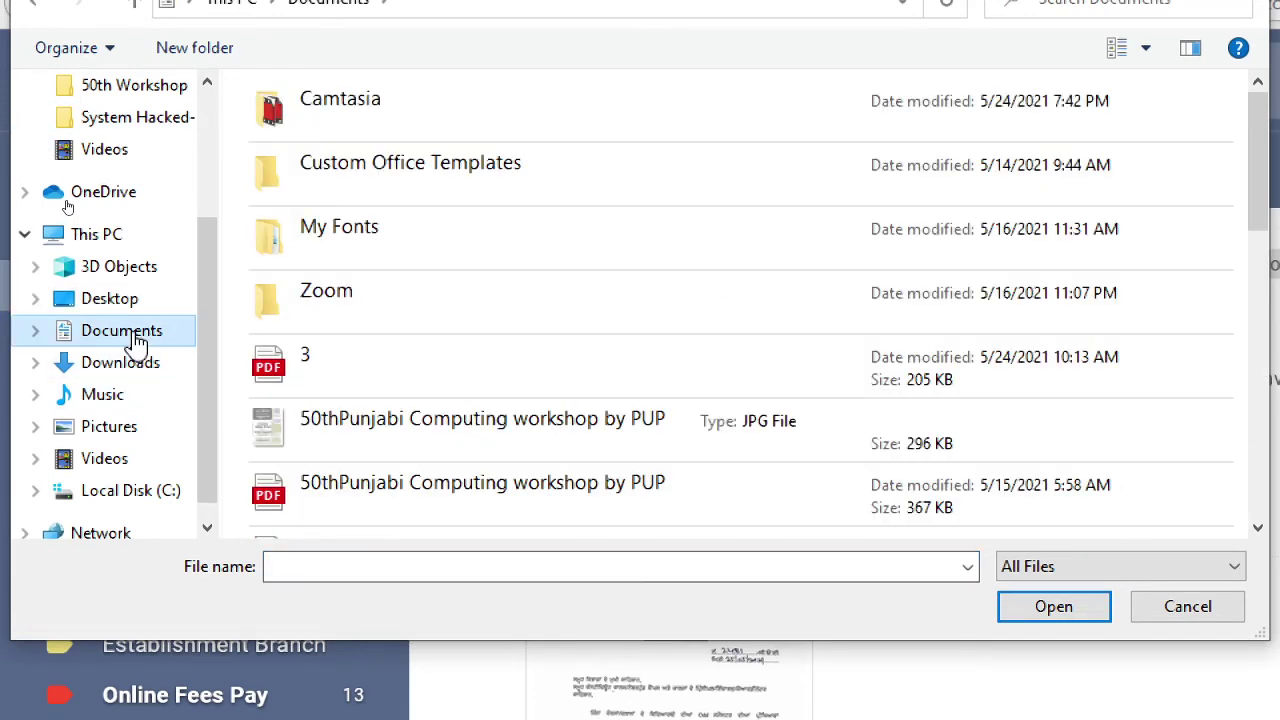
left_click(291, 368)
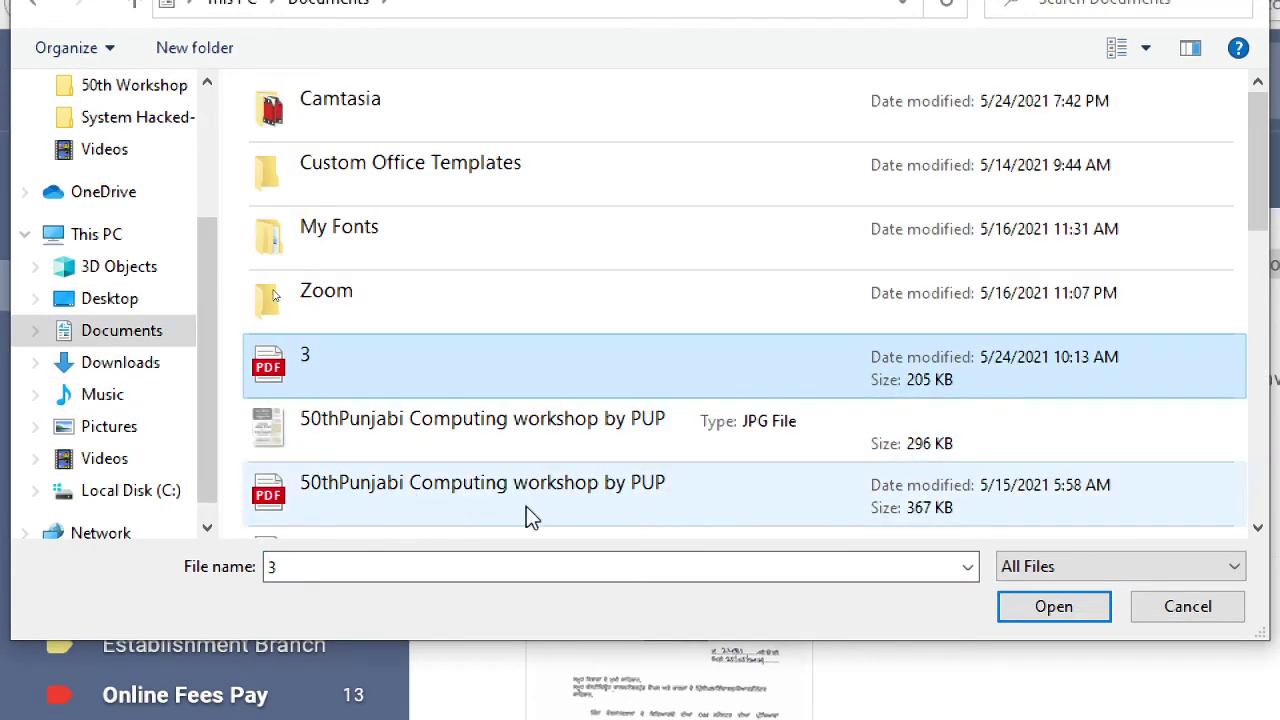
left_click(1085, 618)
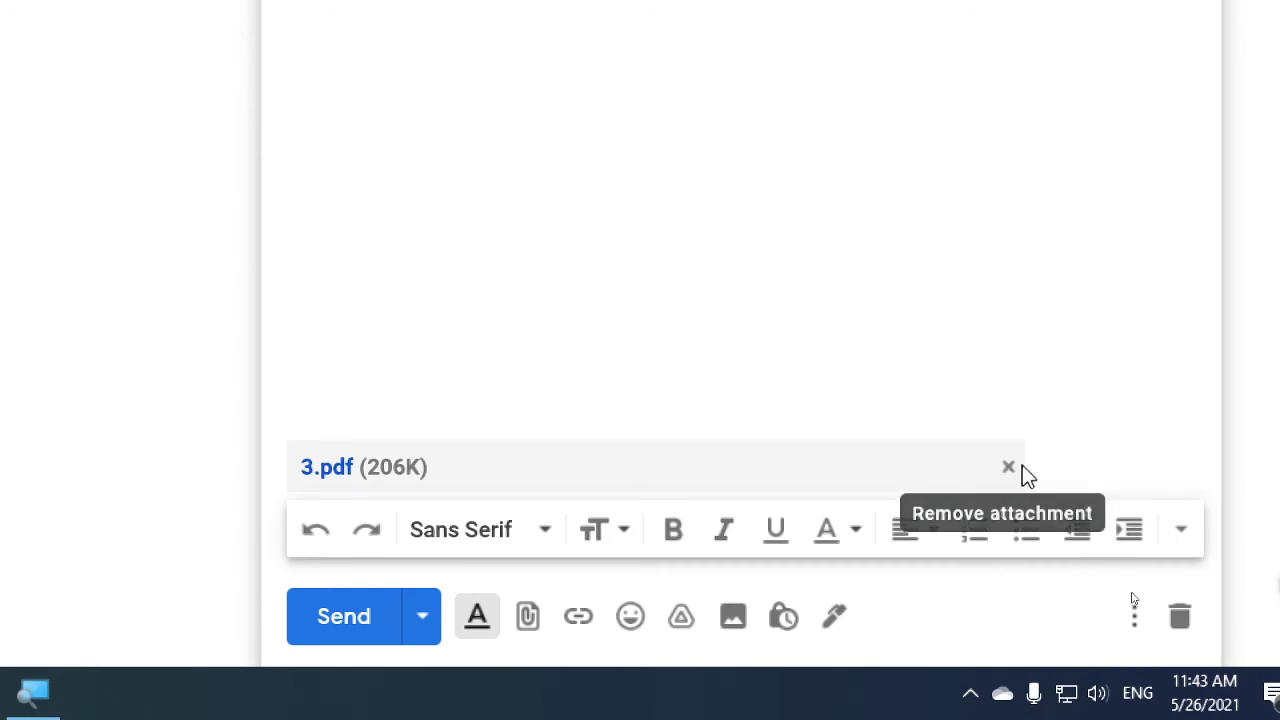
Send the reply carrying 3.pdf.
left_click(333, 630)
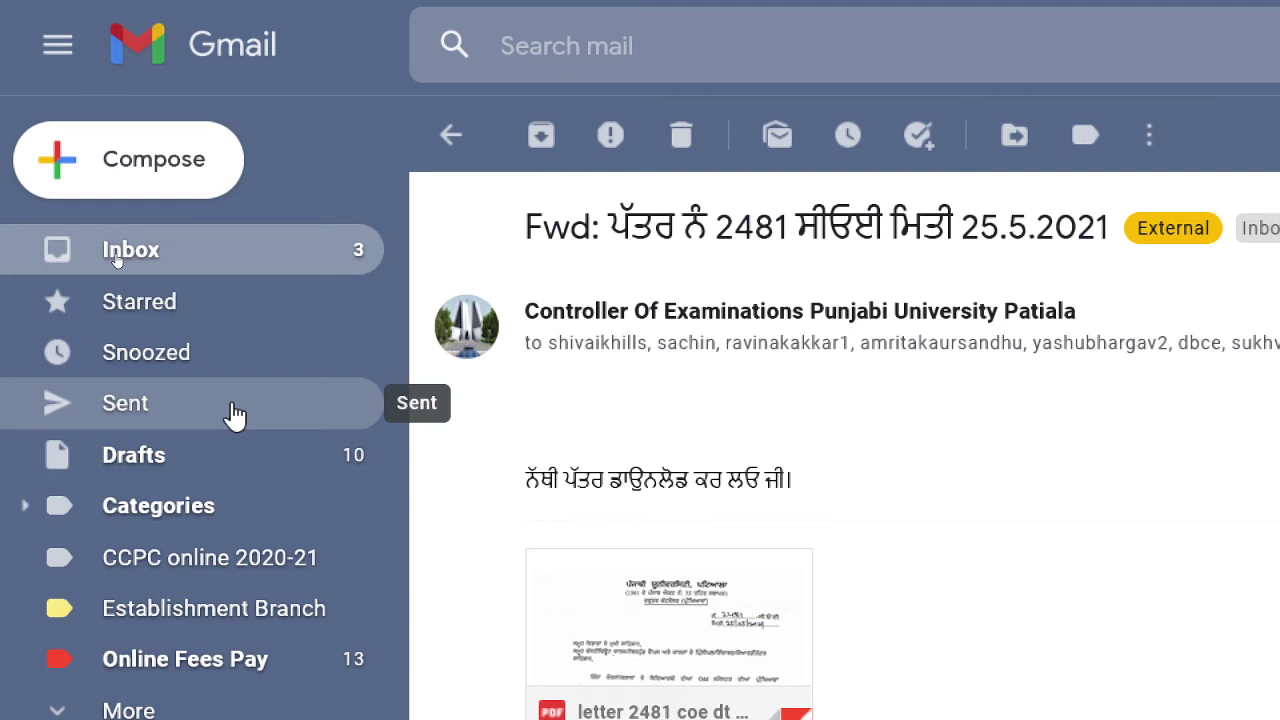
Check the sent message in the Sent folder, then return to the Inbox.
left_click(231, 405)
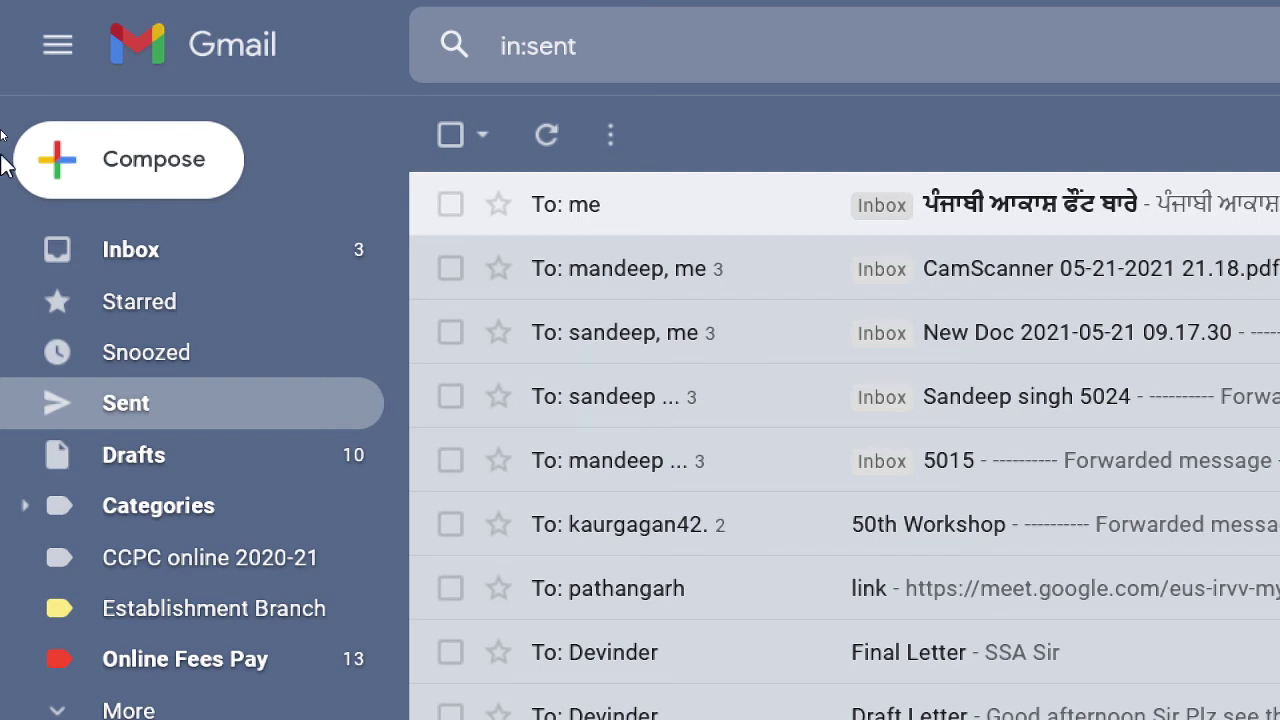
left_click(148, 262)
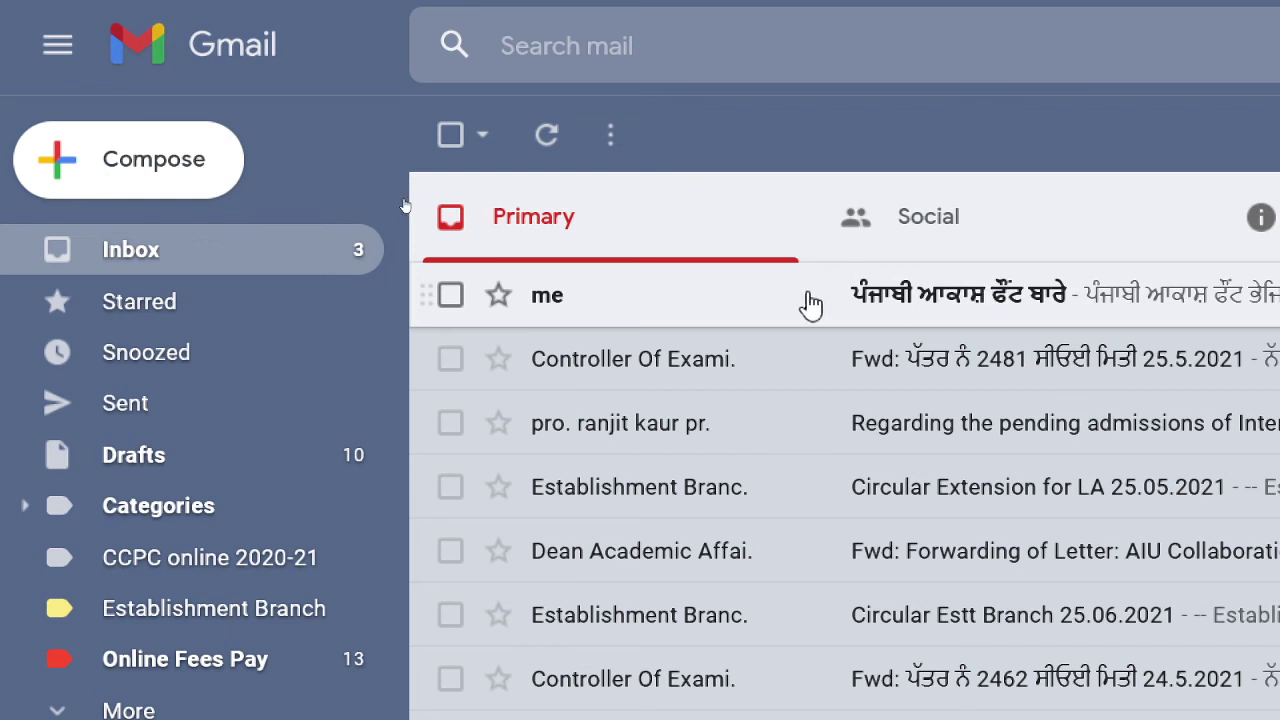
Open the received ਪੰਜਾਬੀ ਆਕਾਸ਼ ਫੌਂਟ ਬਾਰੇ message, inspect its sender details, and scroll to its 3.pdf attachment.
left_click(908, 297)
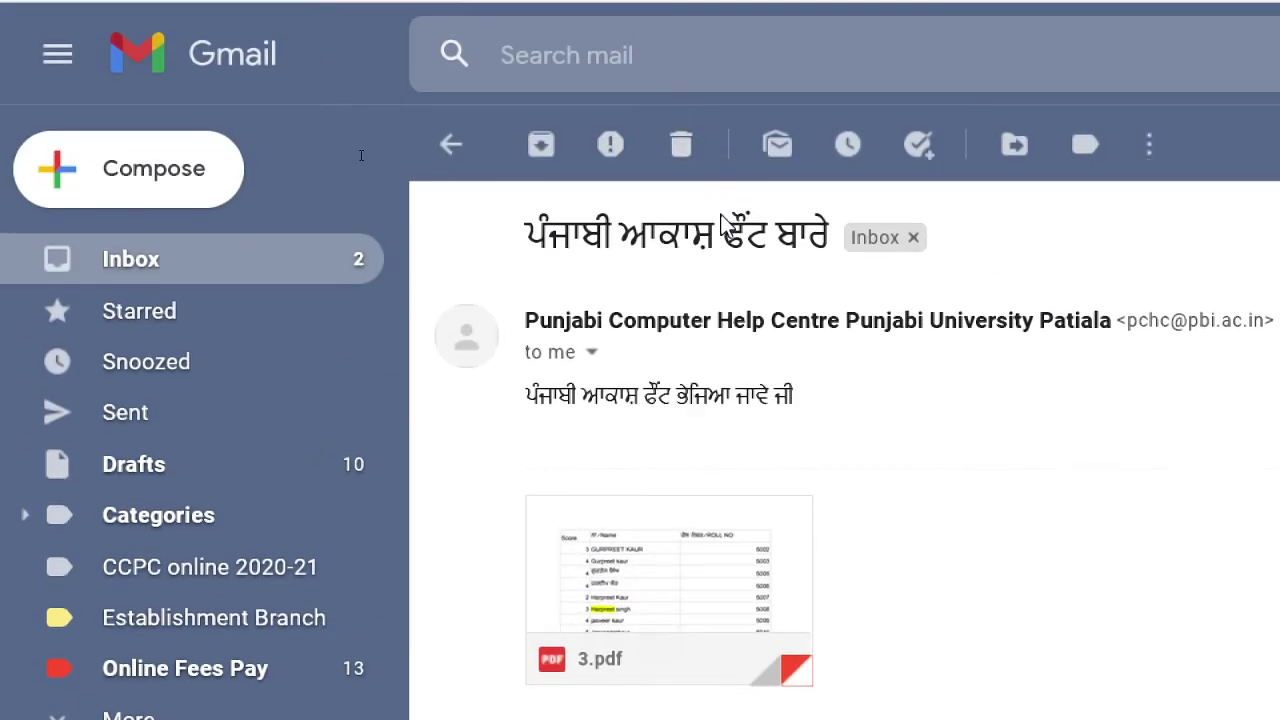
left_click(594, 355)
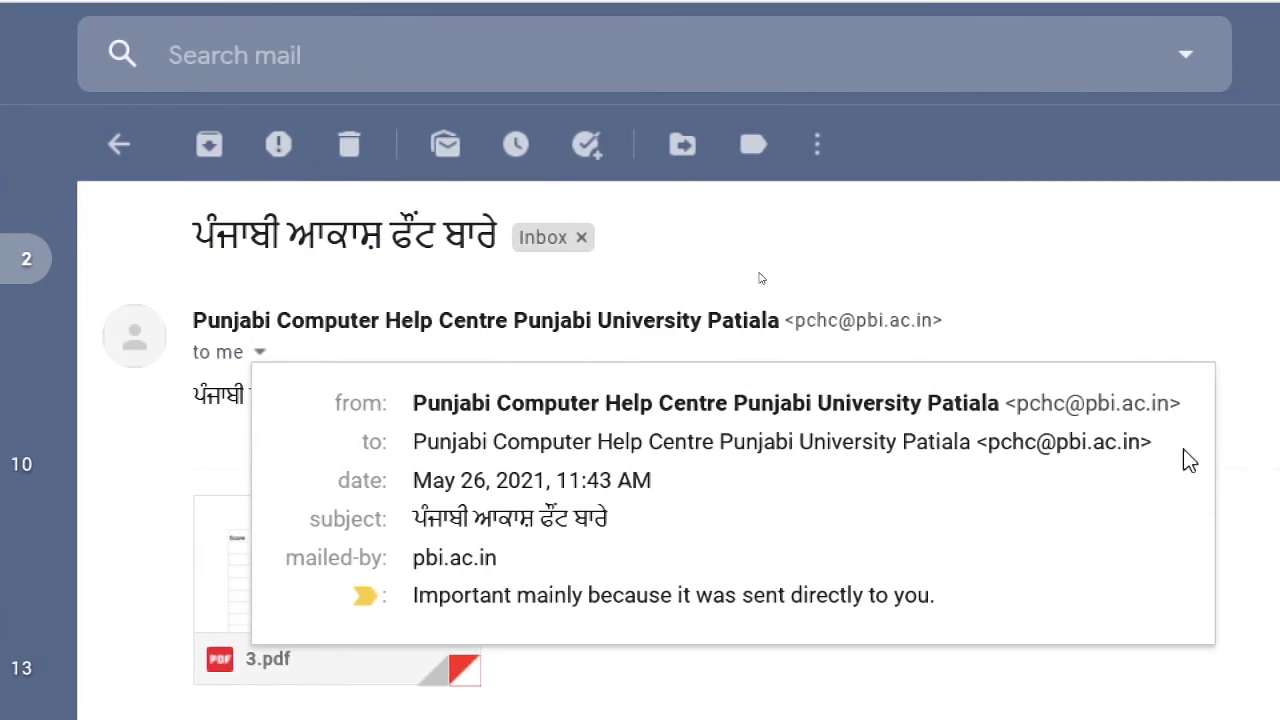
left_click_drag(1127, 442, 983, 442)
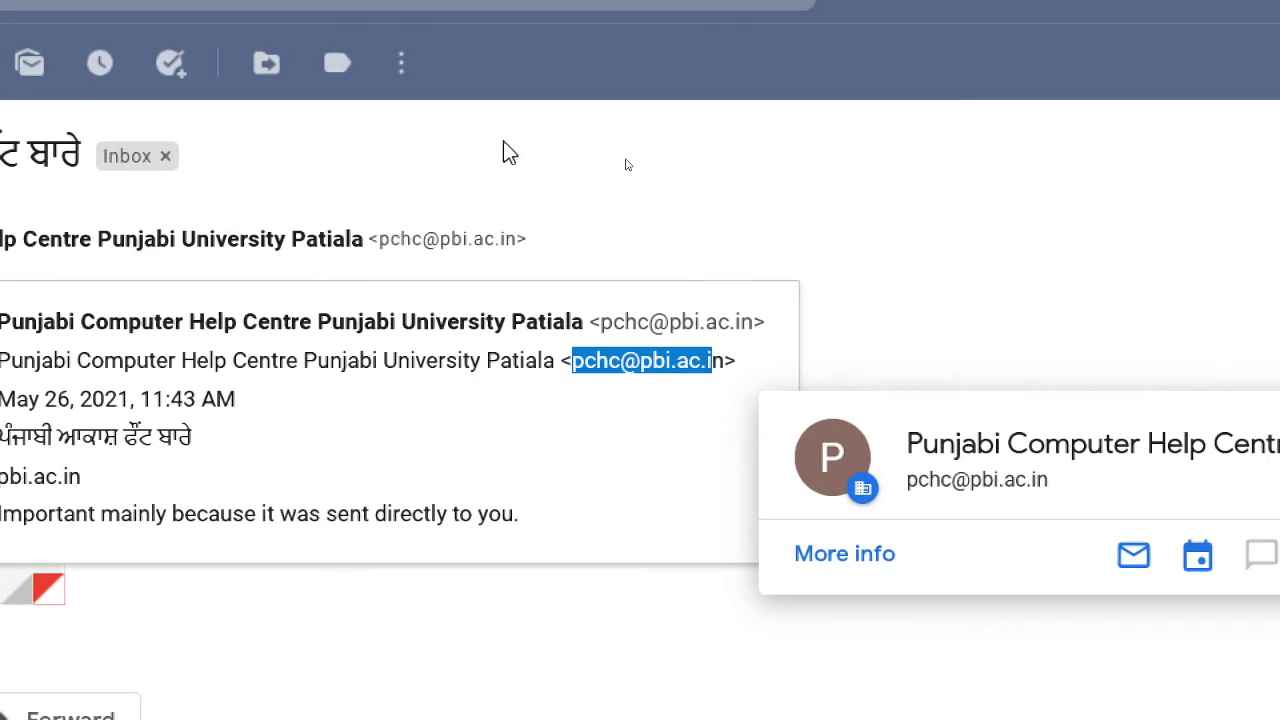
left_click(557, 186)
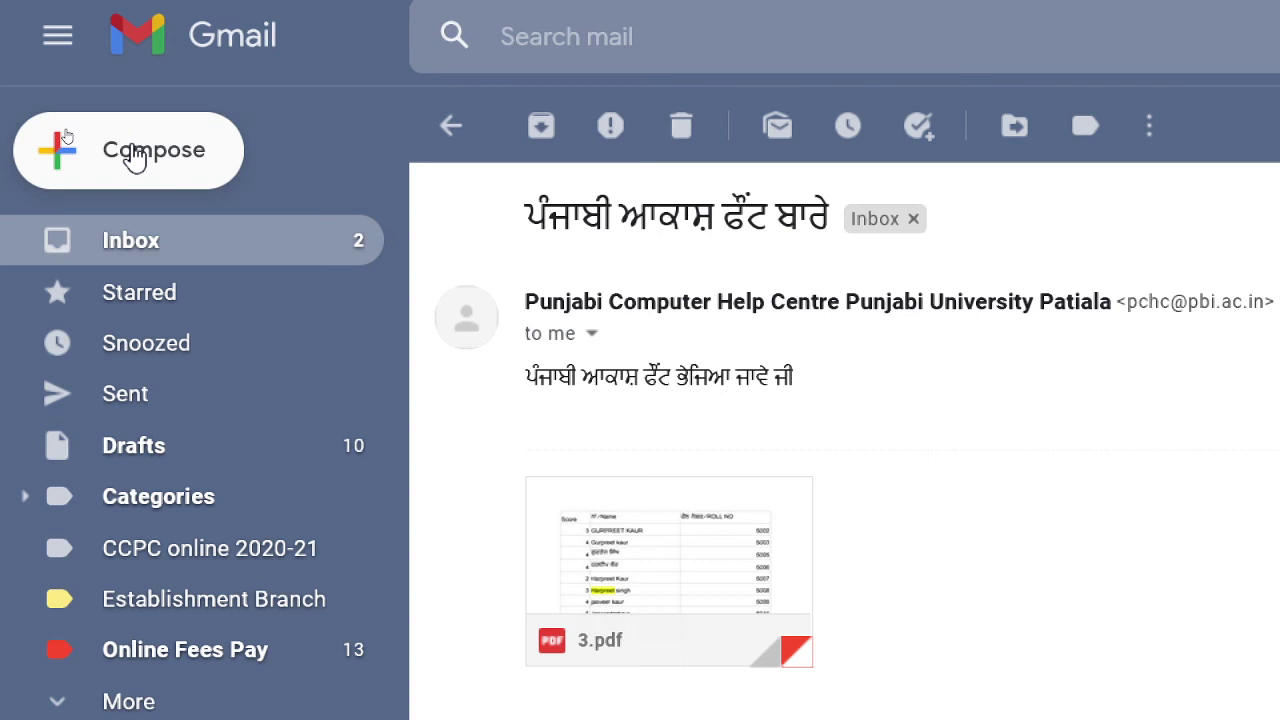
scroll(266, 591, "down", 3)
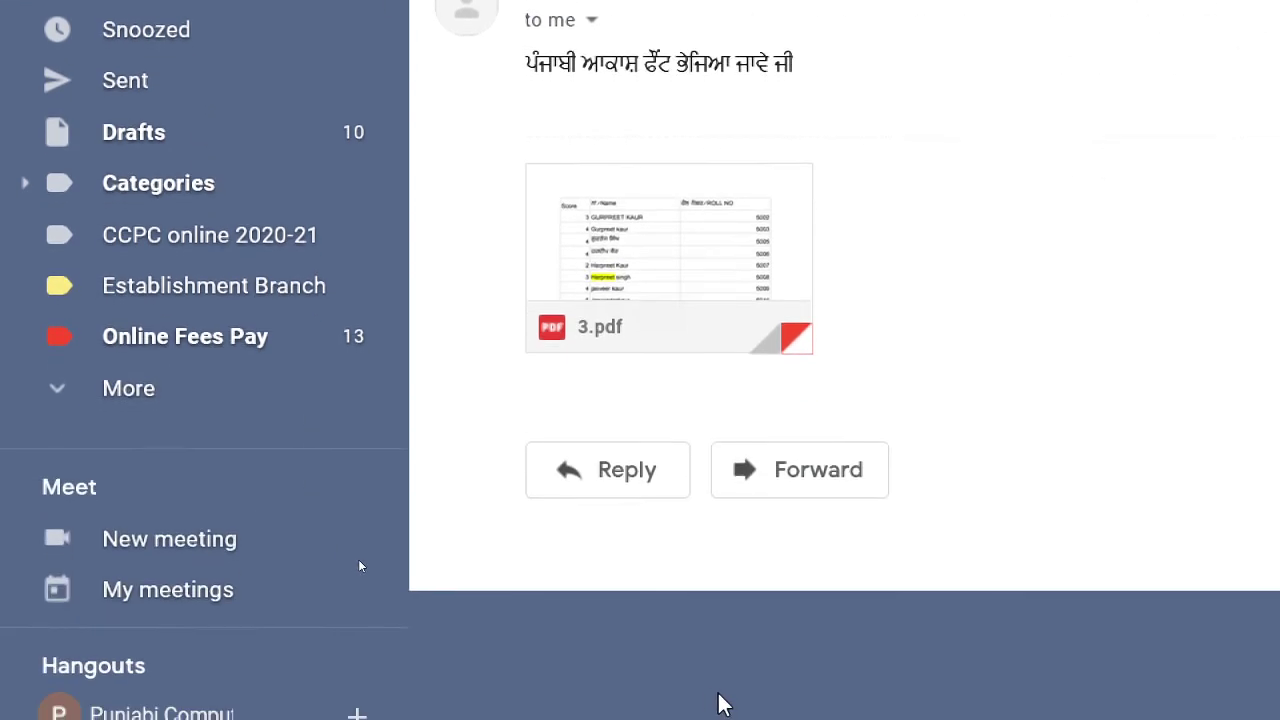
Start a reply to the Help Centre message and attach asees.docx from Documents.
left_click(632, 478)
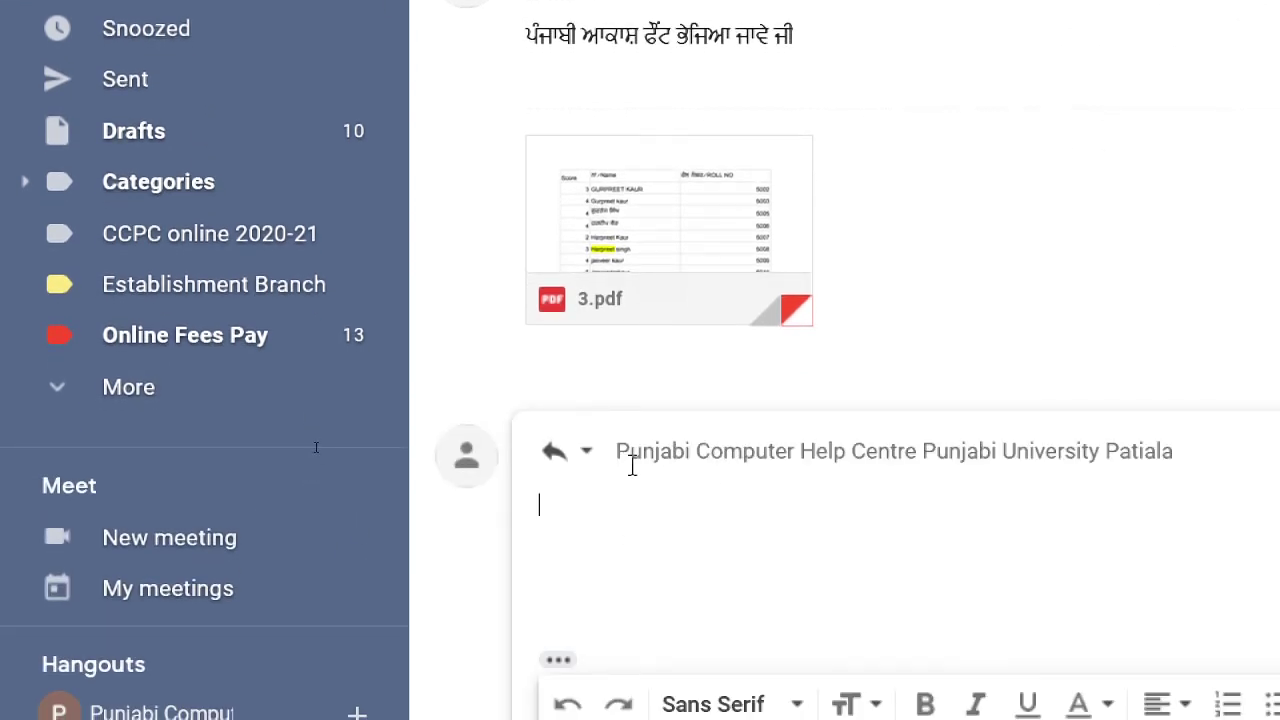
mouse_move(700, 451)
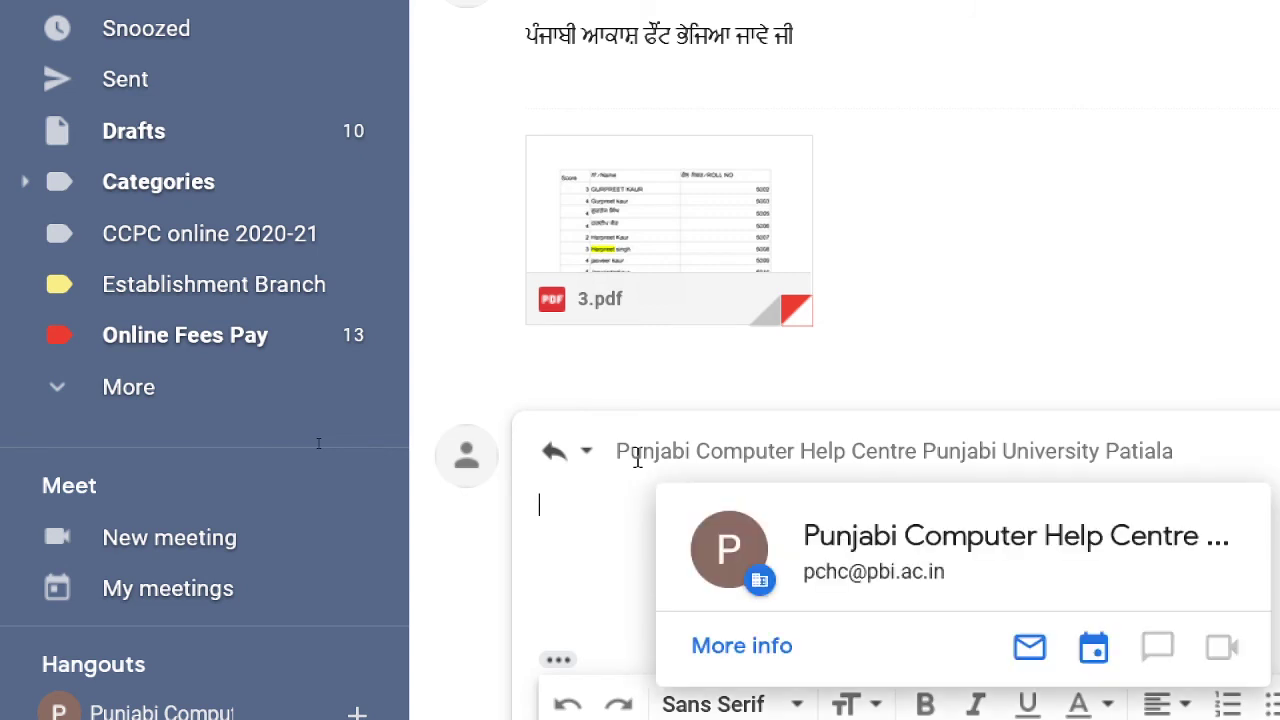
scroll(634, 594, "down", 2)
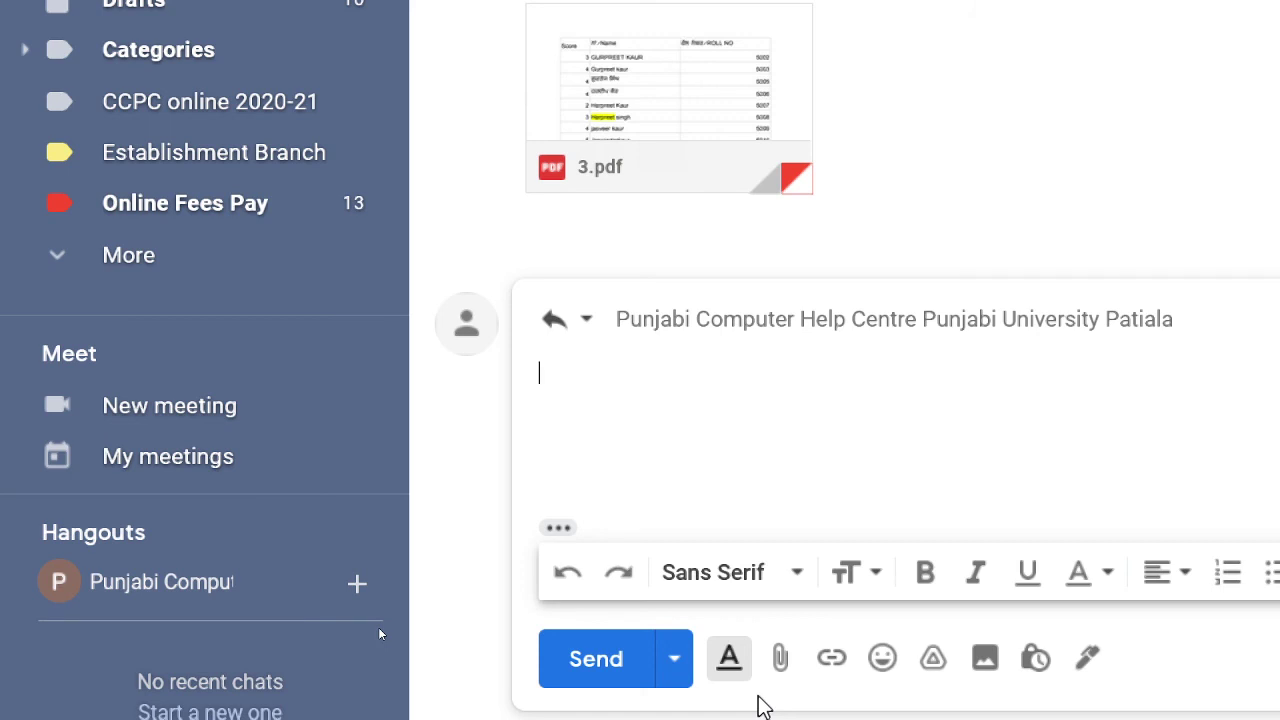
scroll(760, 705, "down", 1)
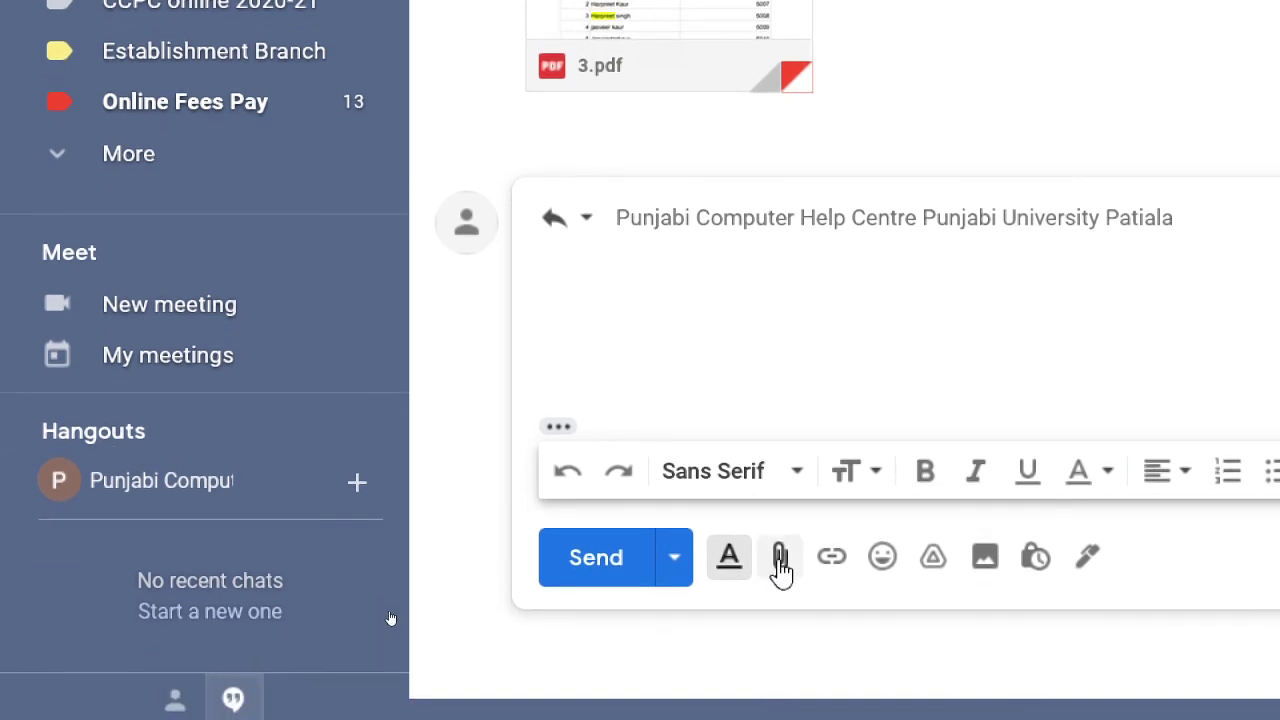
left_click(779, 560)
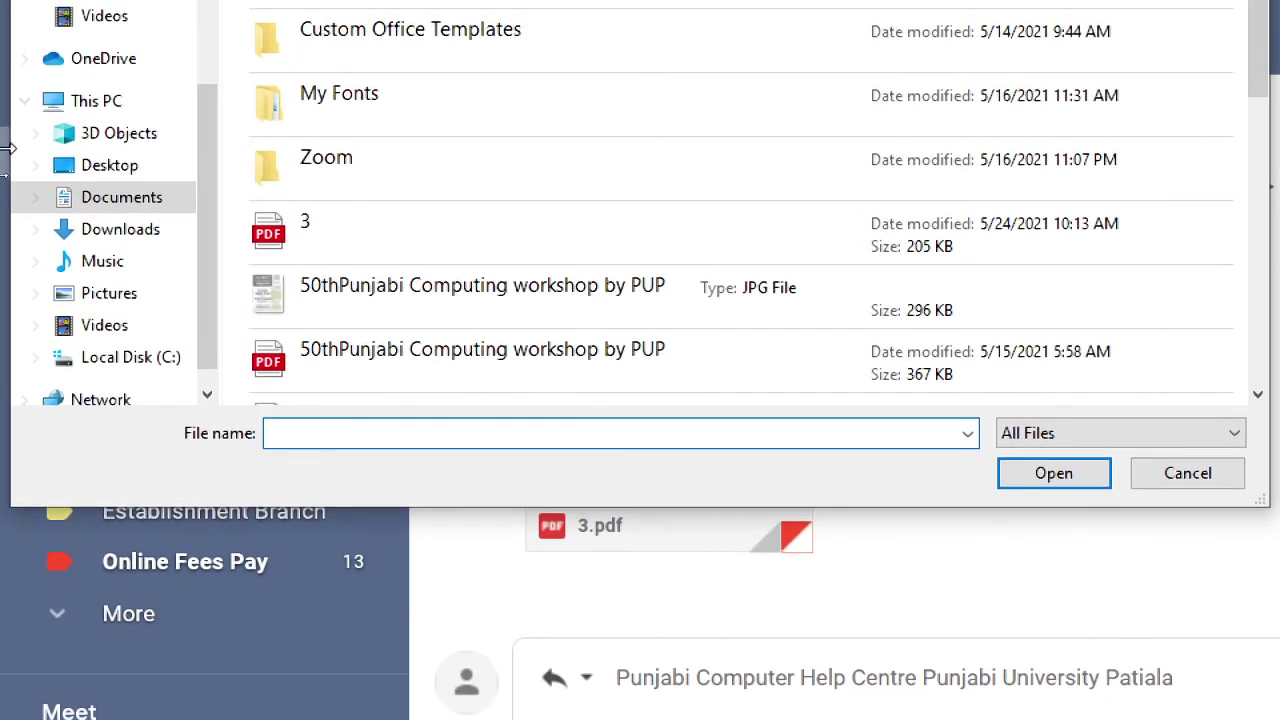
scroll(467, 370, "down", 5)
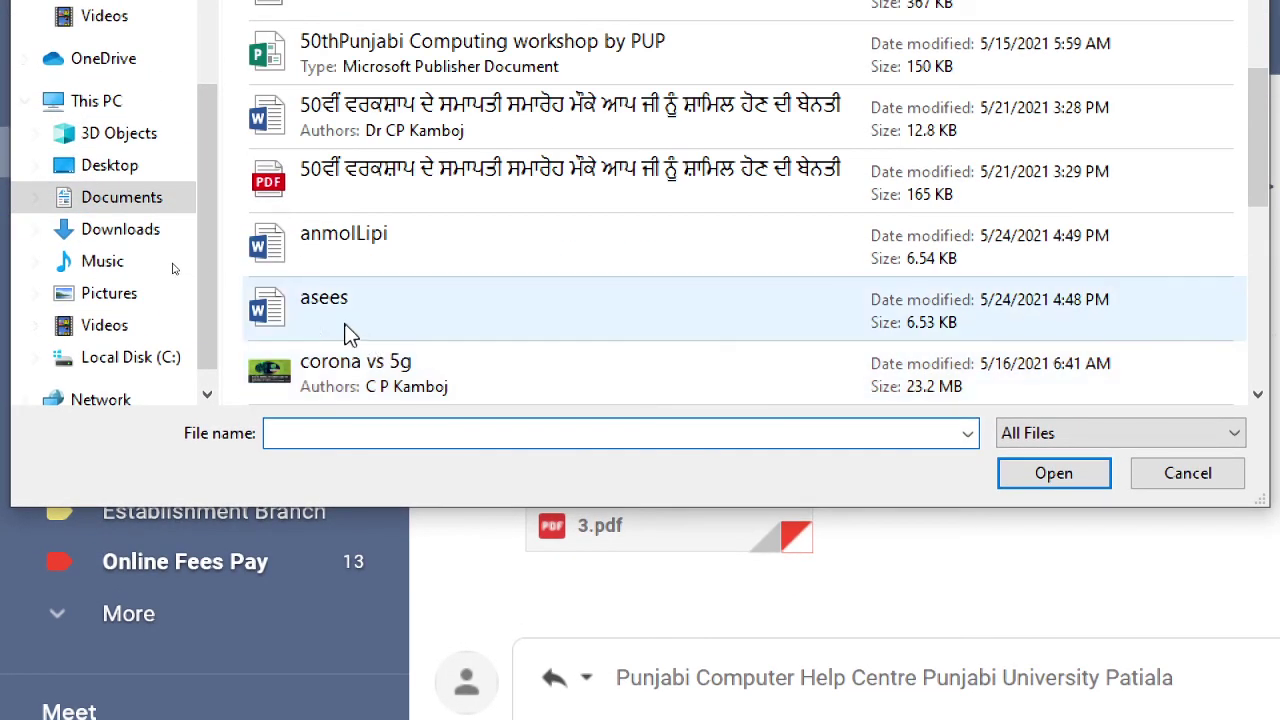
double_click(309, 323)
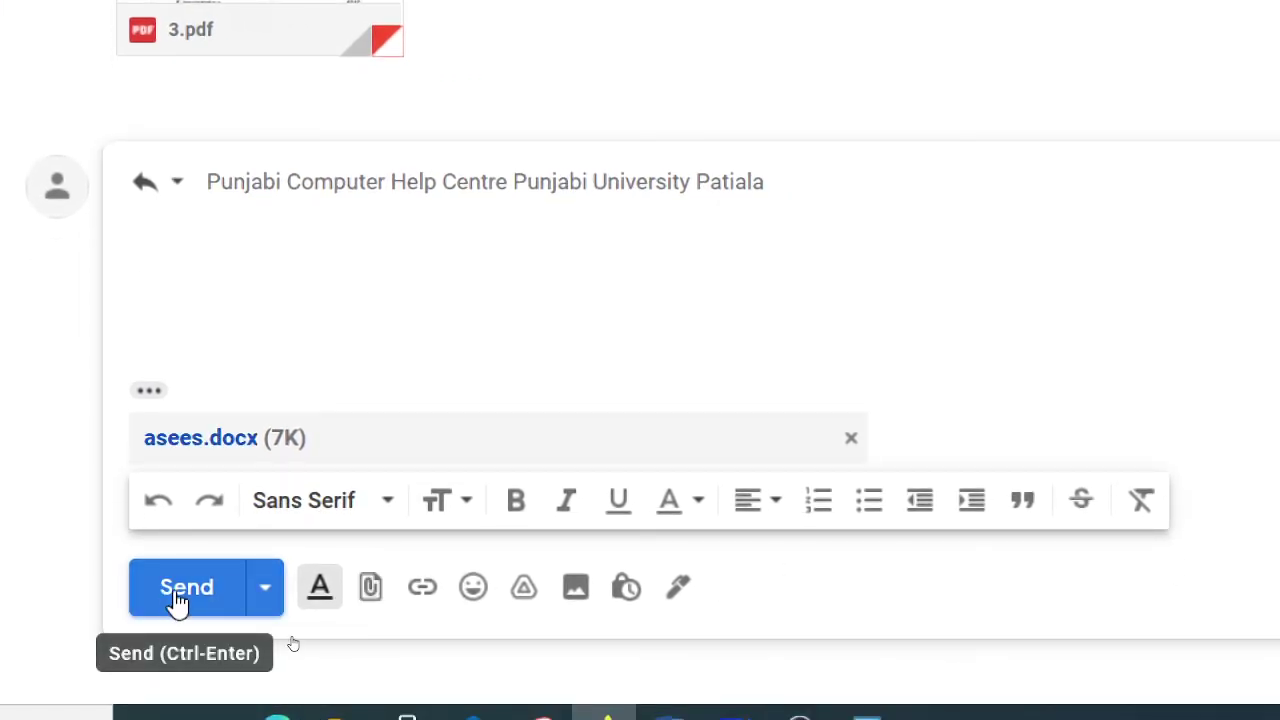
Write 'message' in the reply body and make it bold, italic and underlined.
left_click(167, 246)
type("m")
type("es")
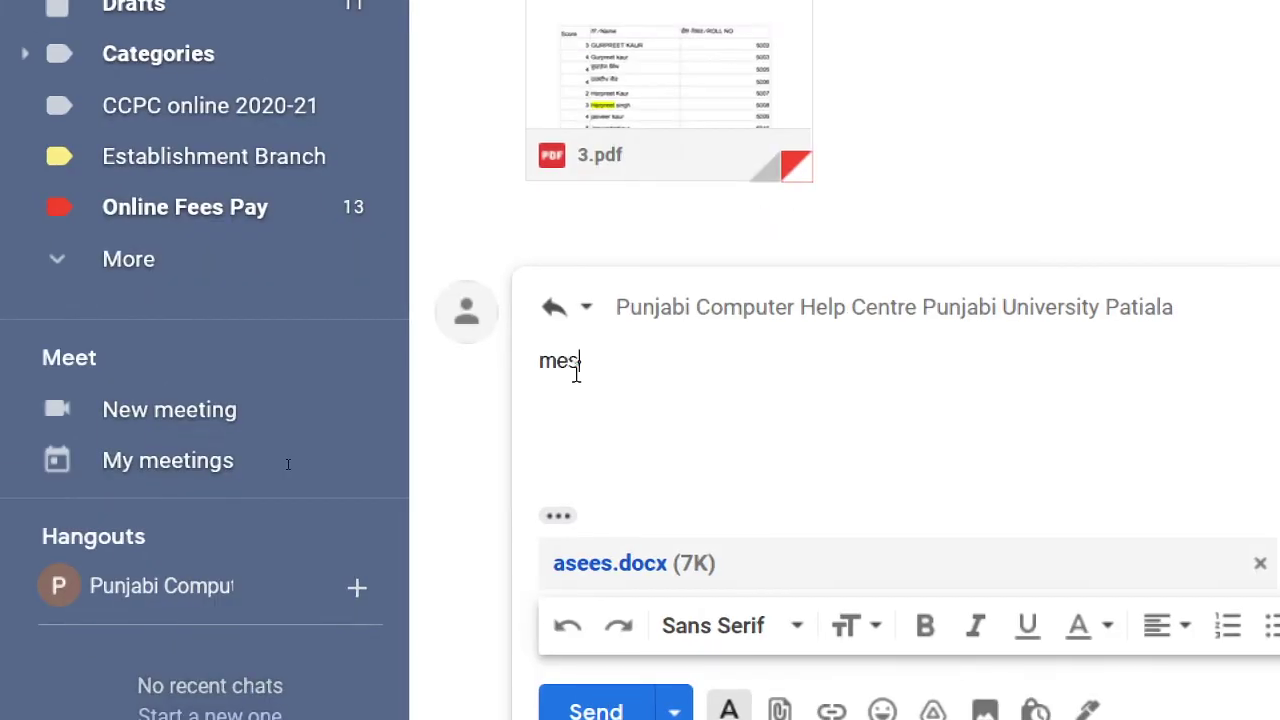
type("sage")
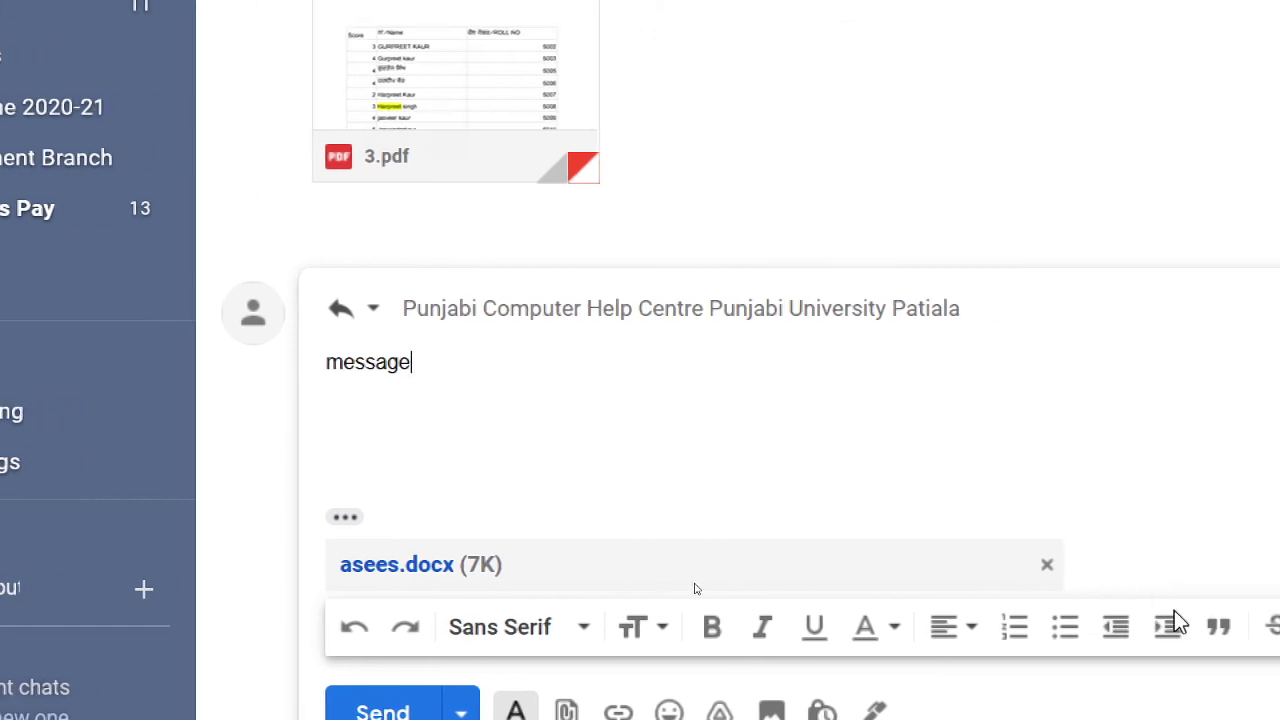
double_click(341, 365)
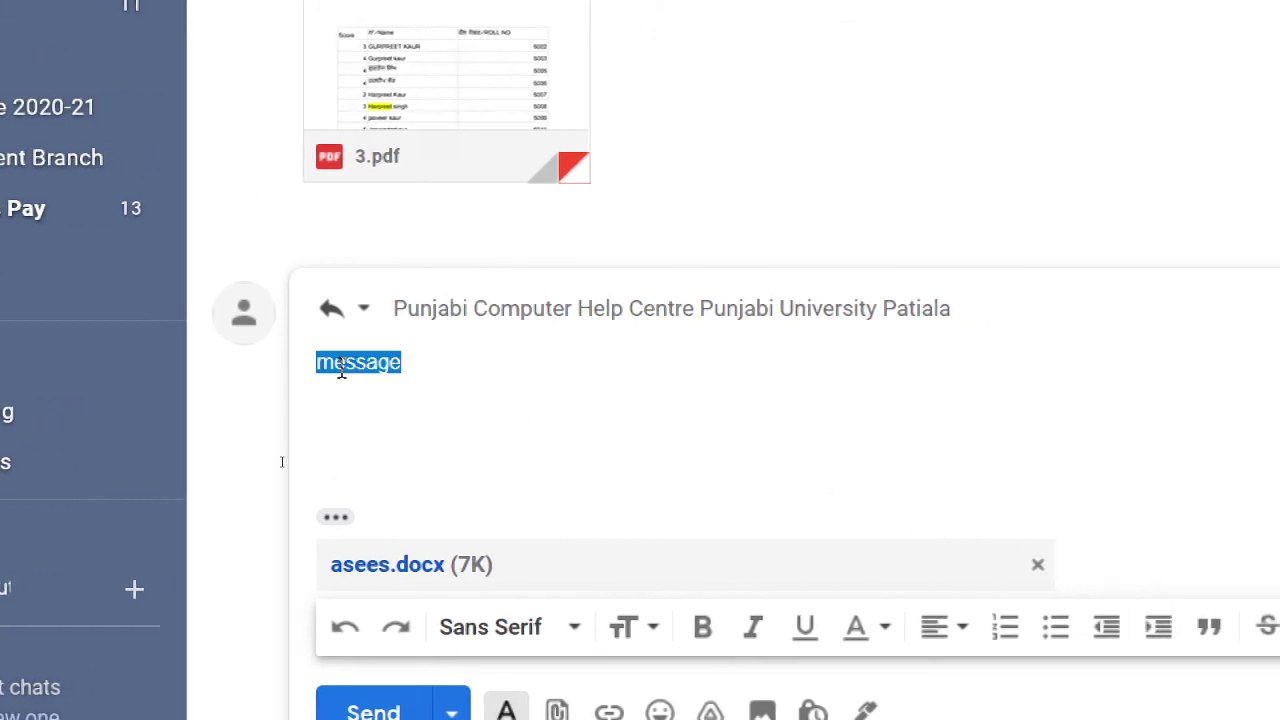
left_click(704, 630)
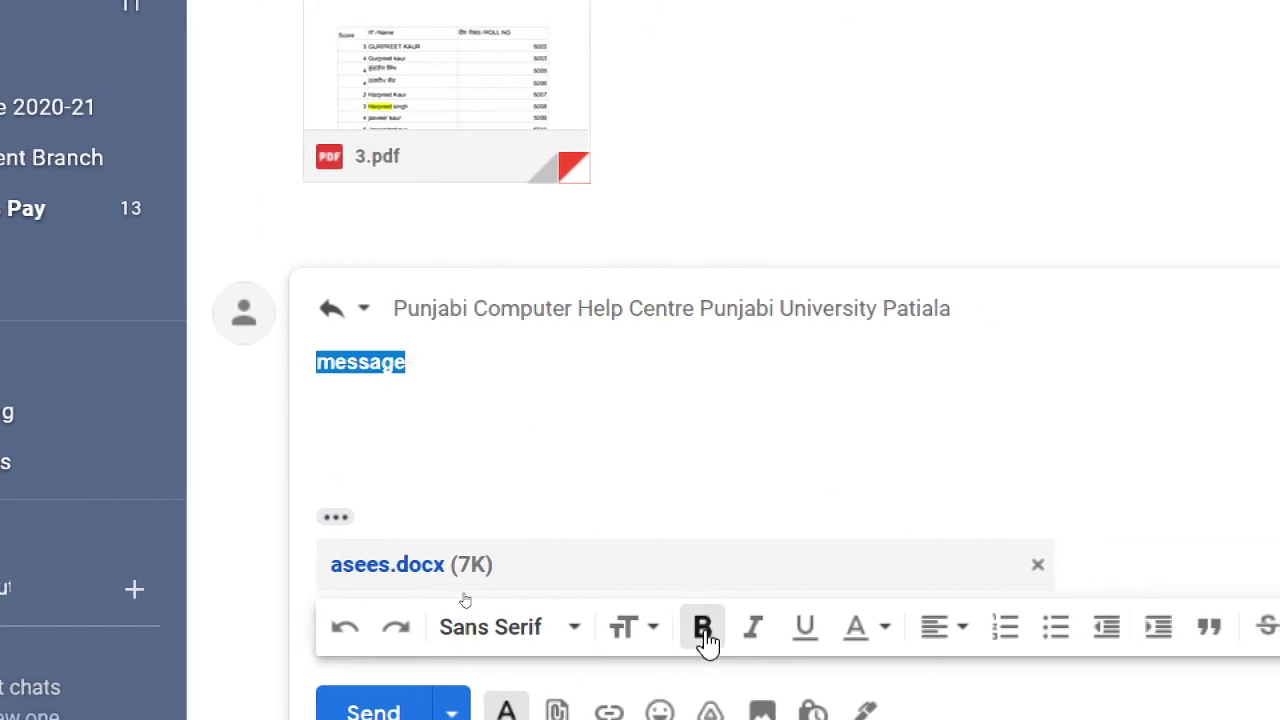
left_click(755, 630)
left_click(804, 630)
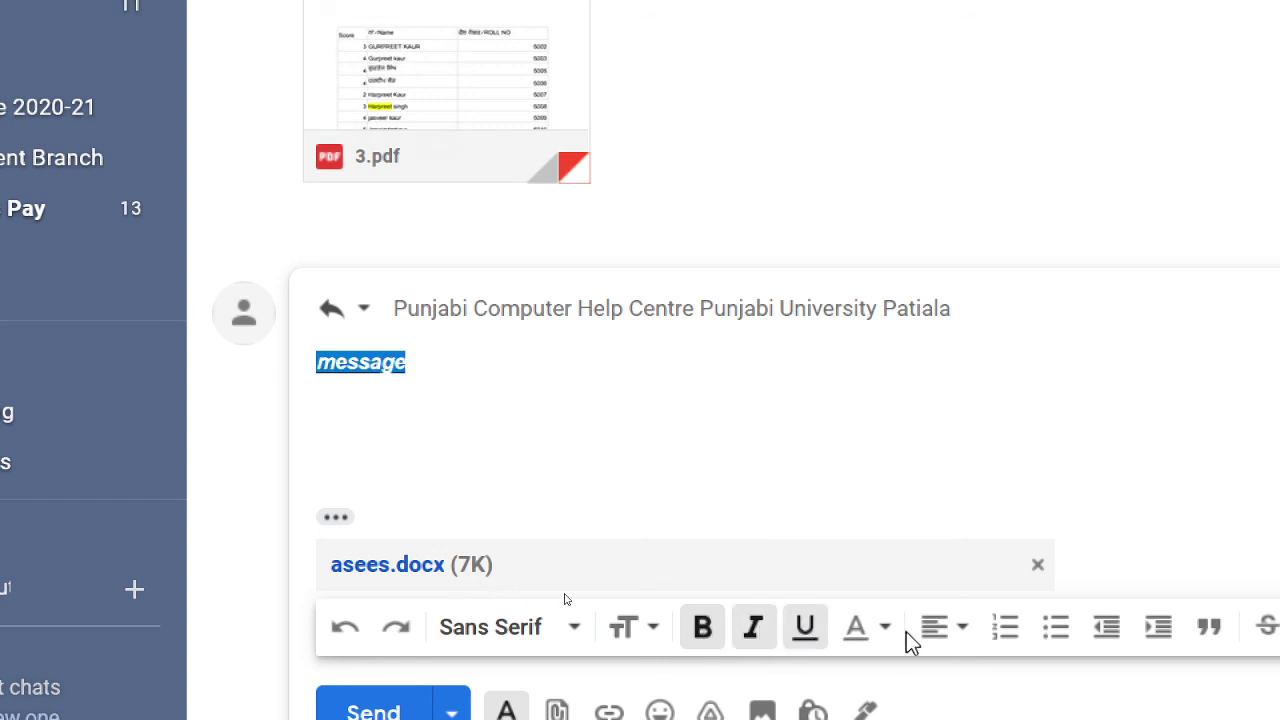
Give the word 'message' a yellow background and blue text colour.
left_click(889, 630)
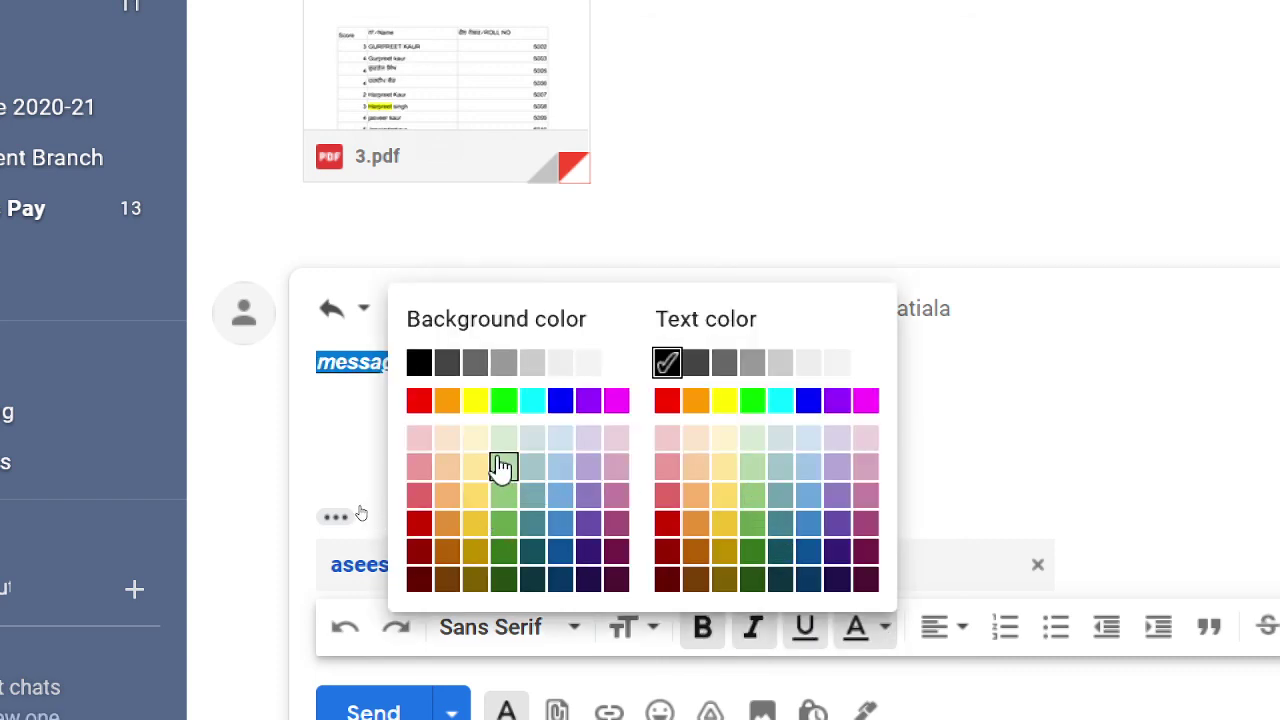
left_click(473, 405)
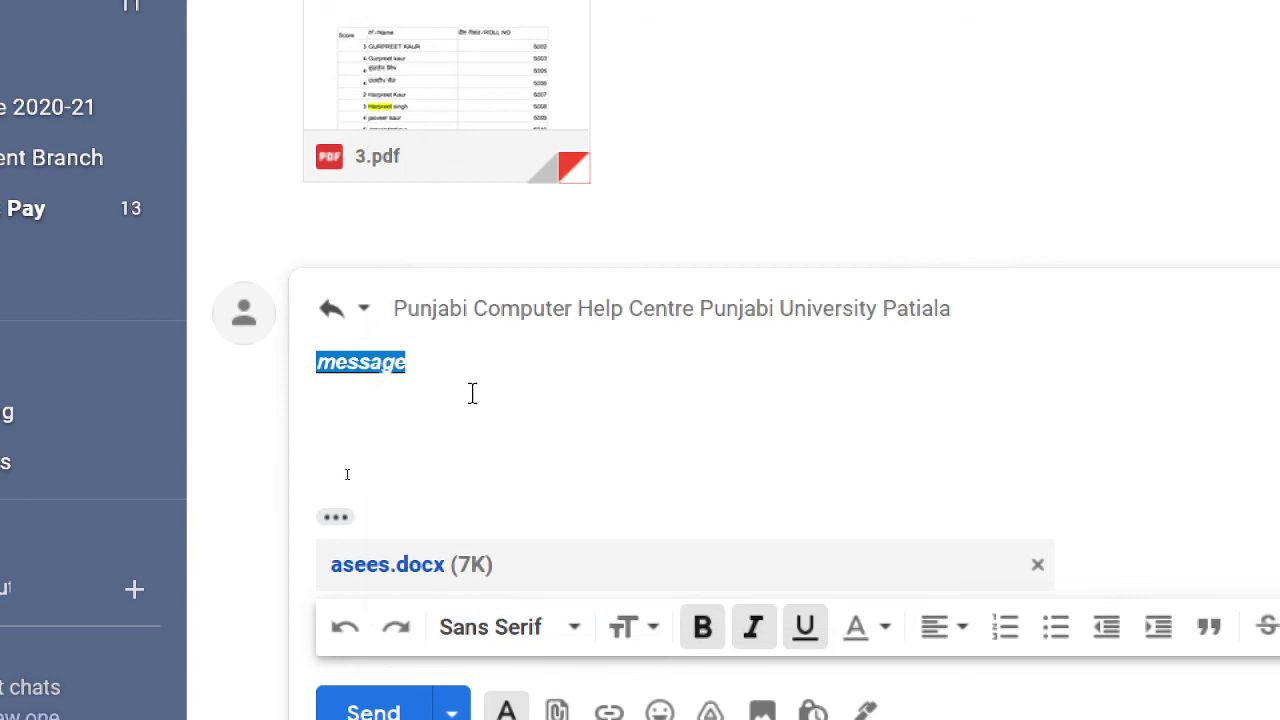
left_click(885, 628)
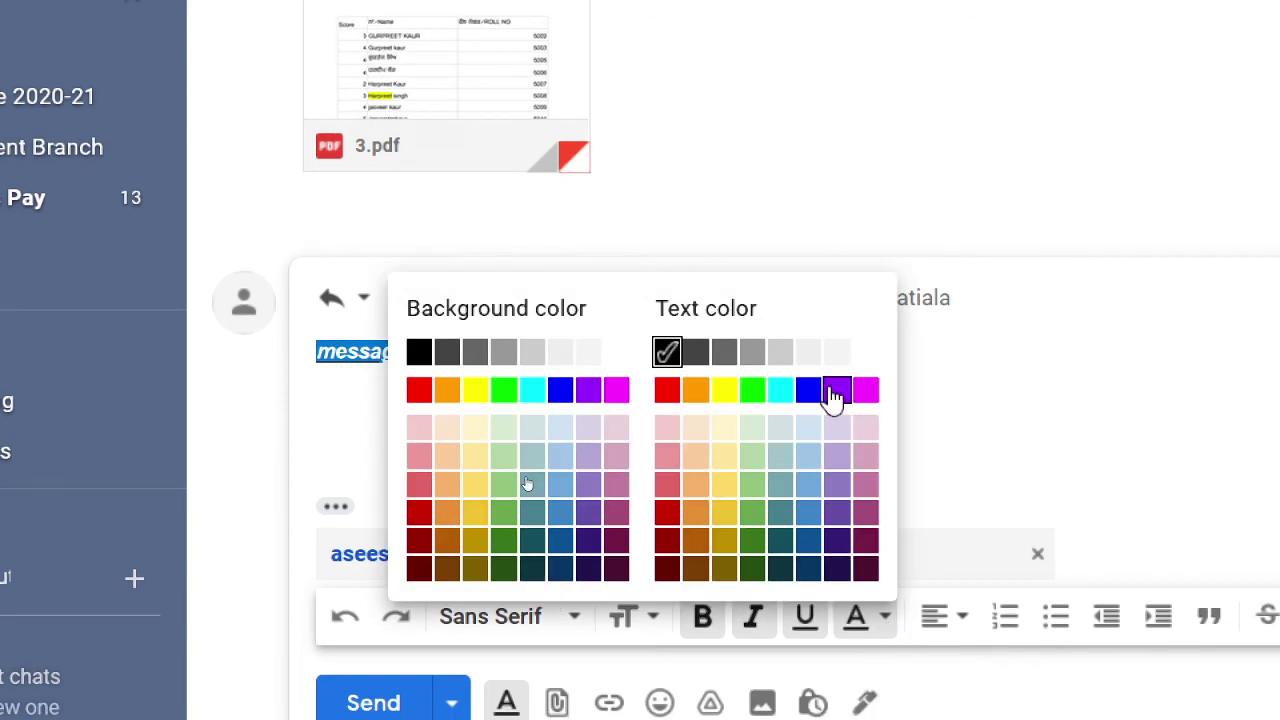
left_click(820, 395)
left_click(489, 451)
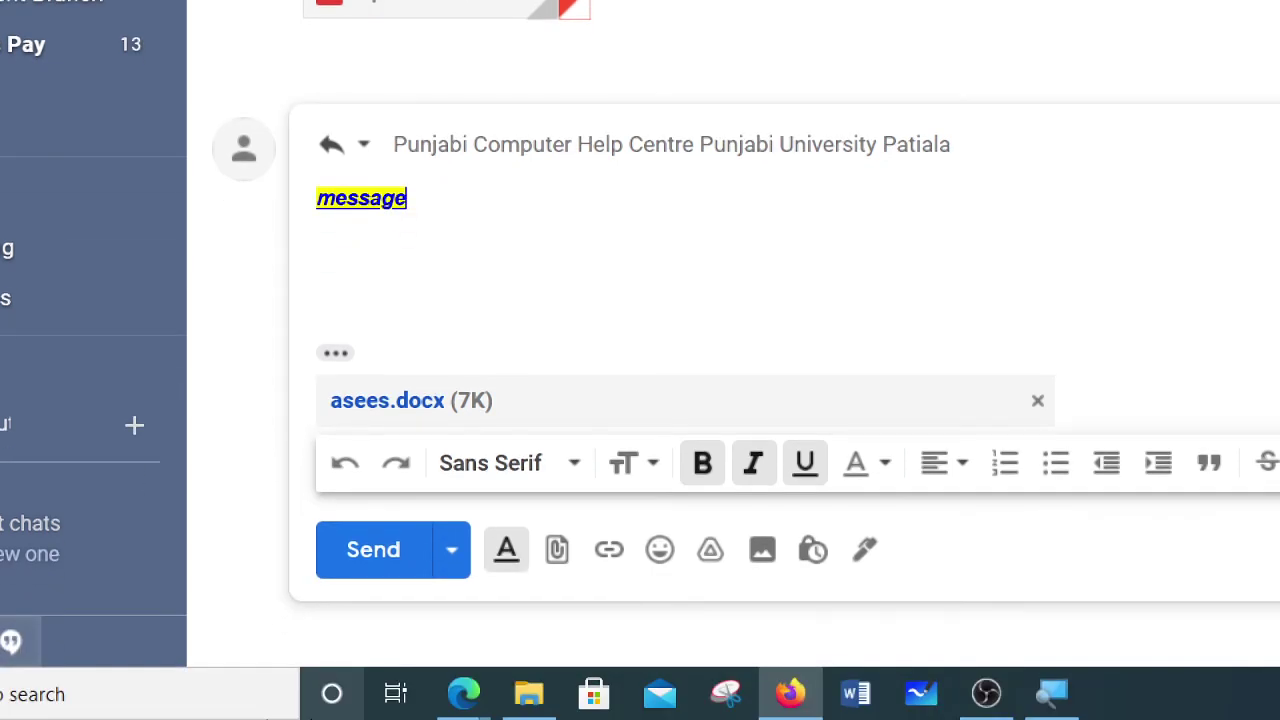
Send the formatted reply with asees.docx attached and scroll to it in the thread.
left_click(451, 552)
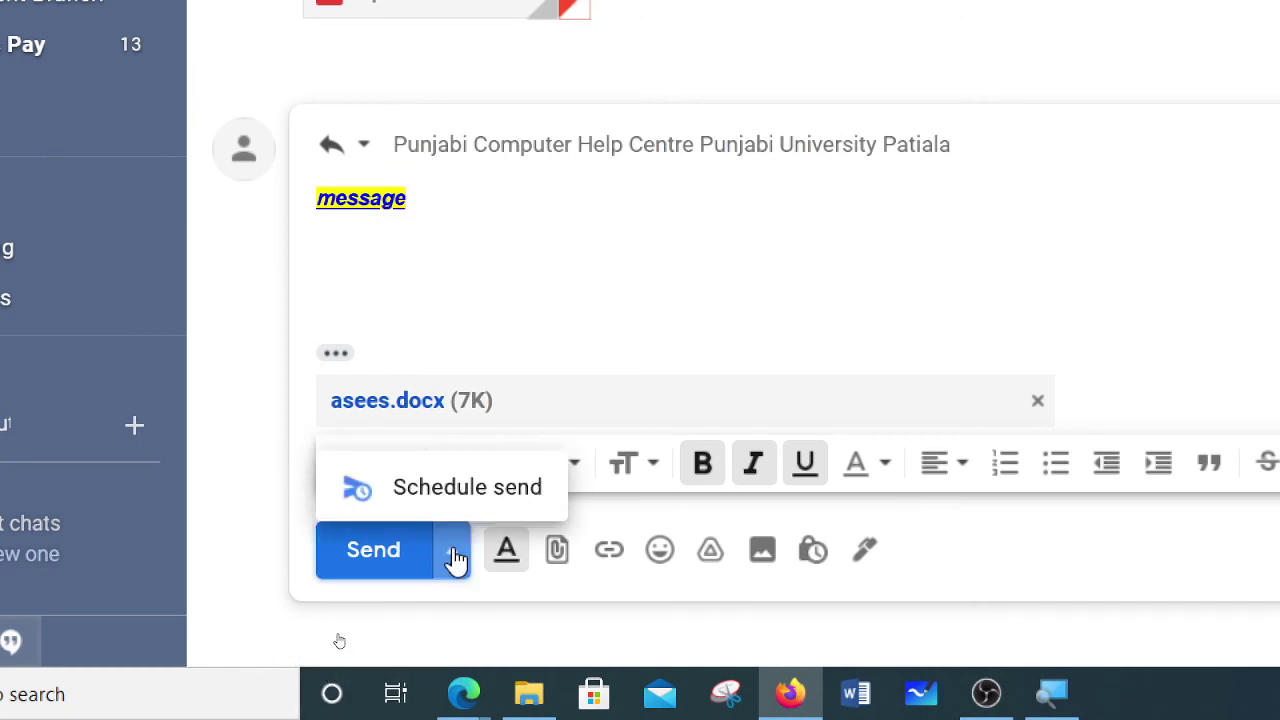
left_click(614, 610)
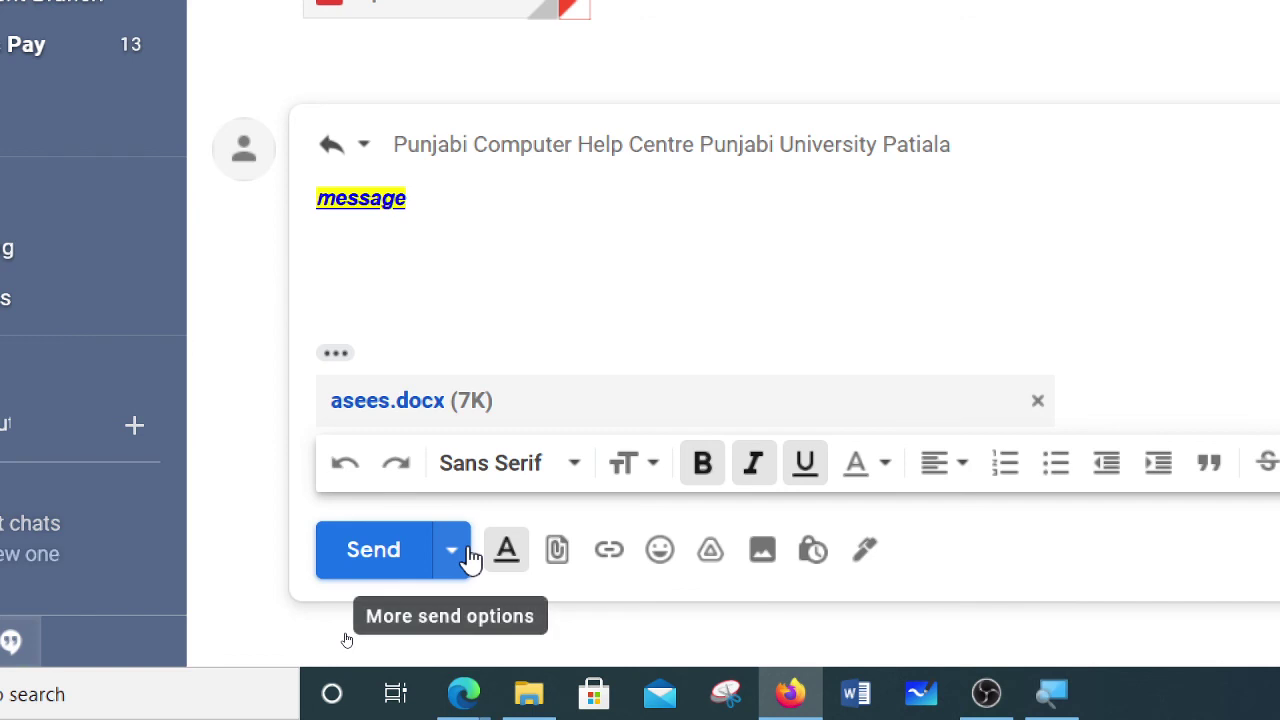
scroll(466, 560, "up", 1)
left_click(350, 568)
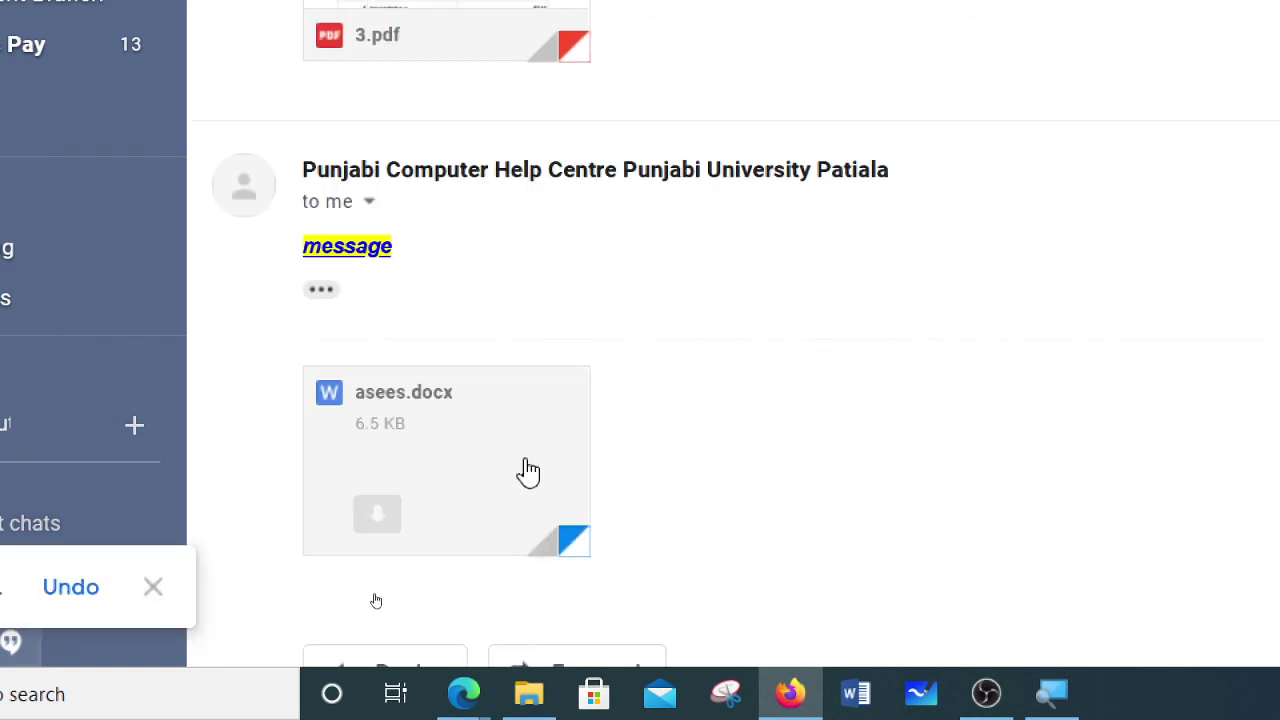
scroll(526, 480, "down", 3)
scroll(510, 515, "up", 3)
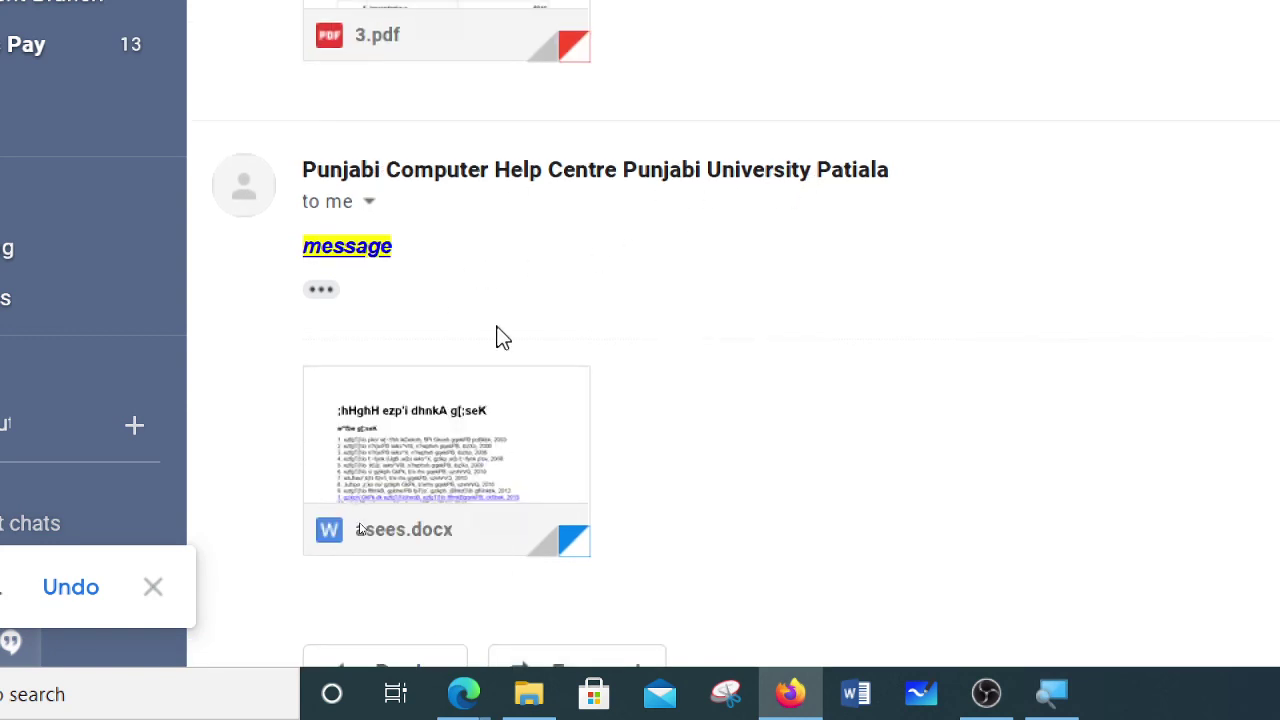
scroll(497, 335, "down", 3)
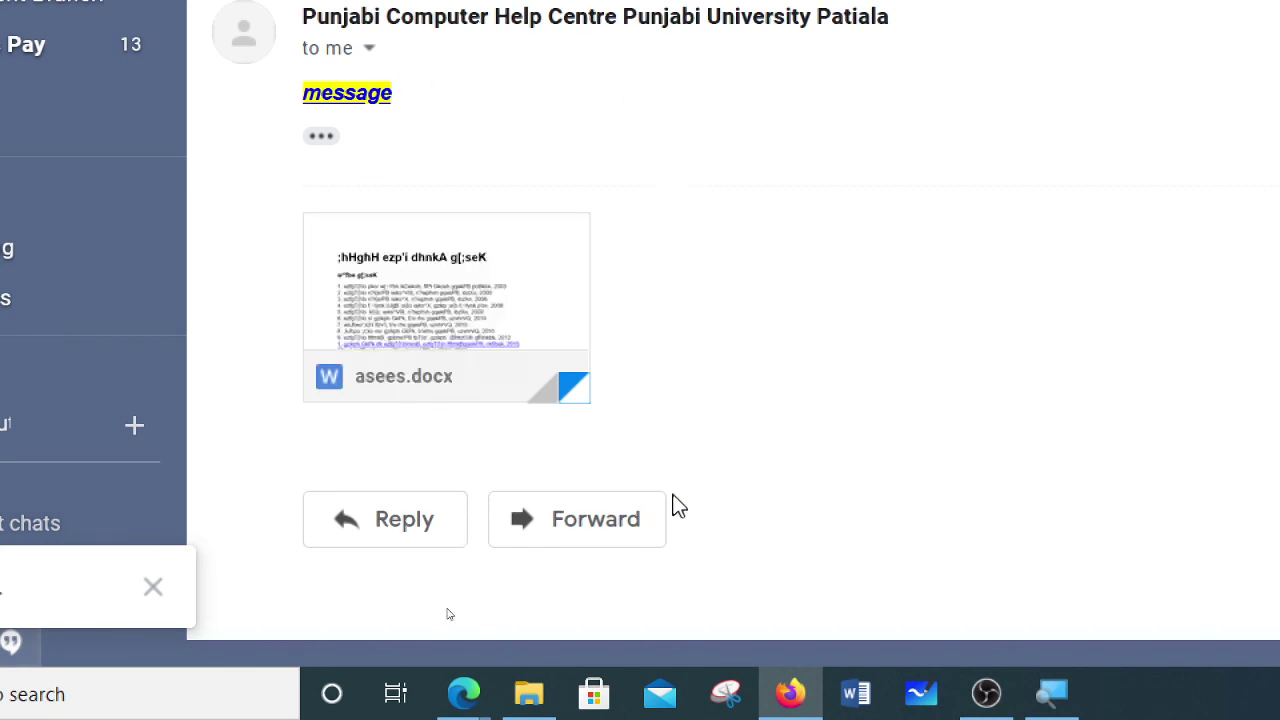
Forward the sent reply with asees.docx to the suggested contact and send it.
left_click(625, 522)
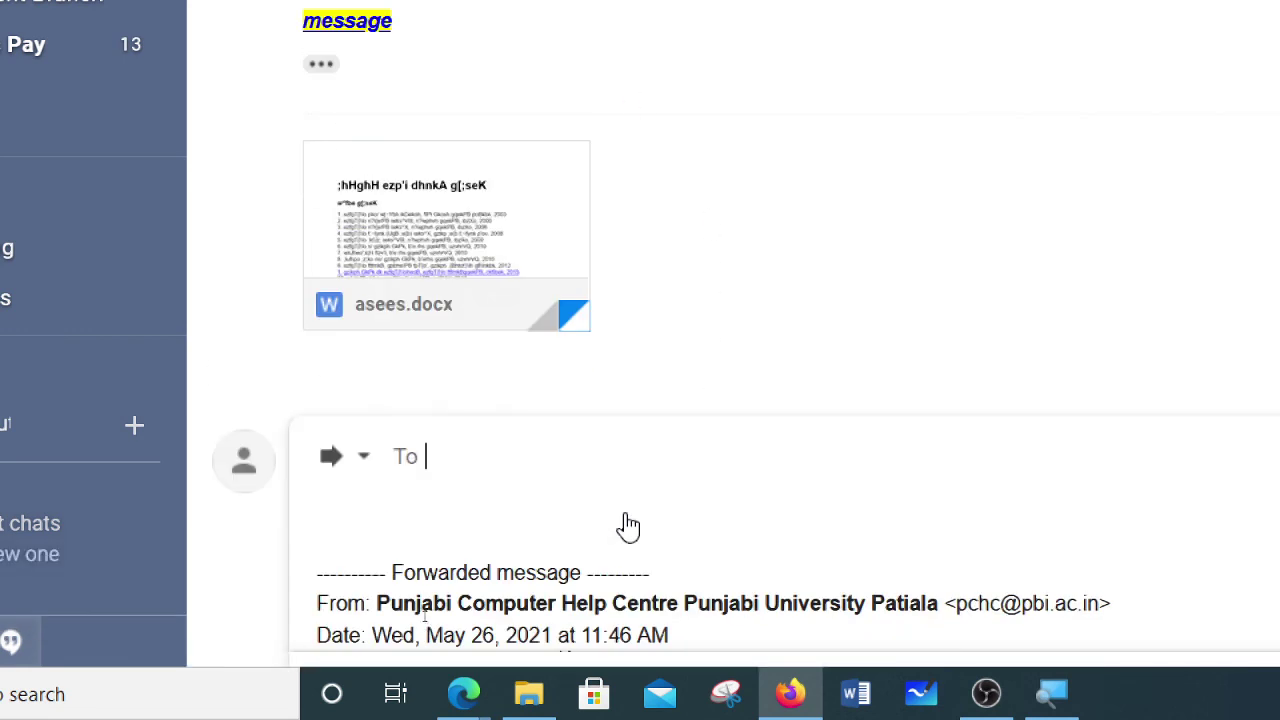
type("kamb")
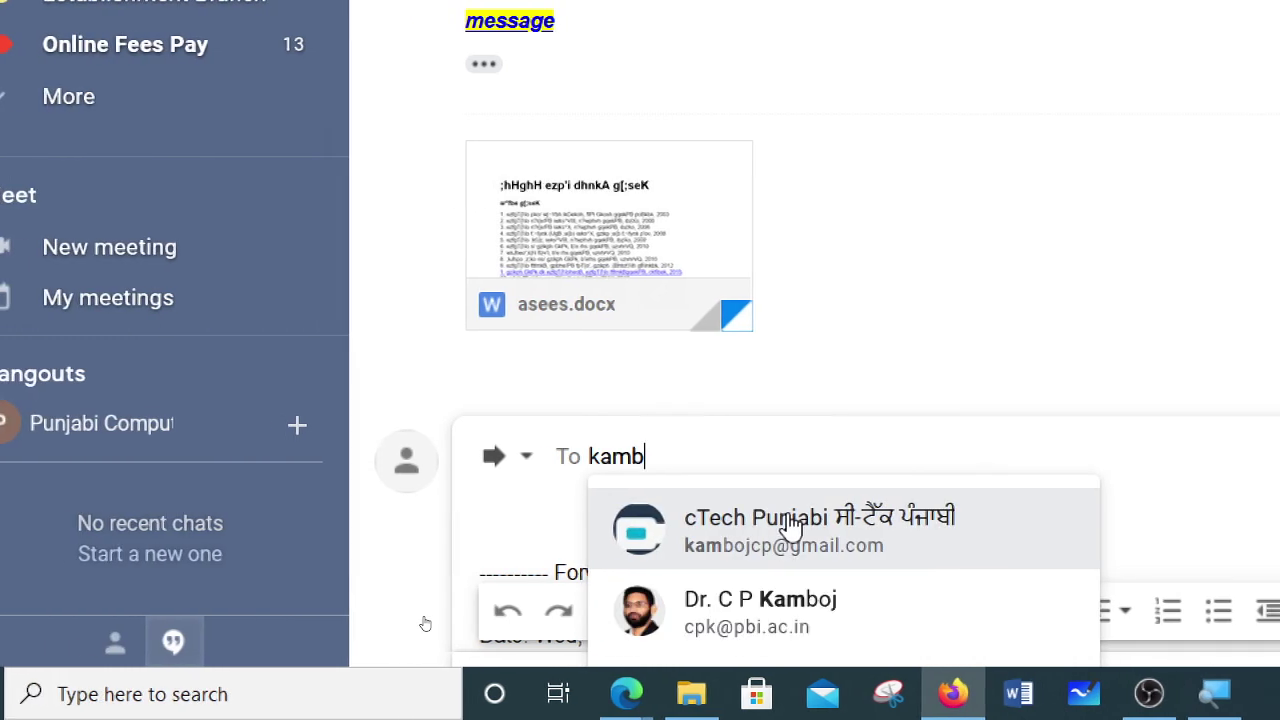
type("ojcp")
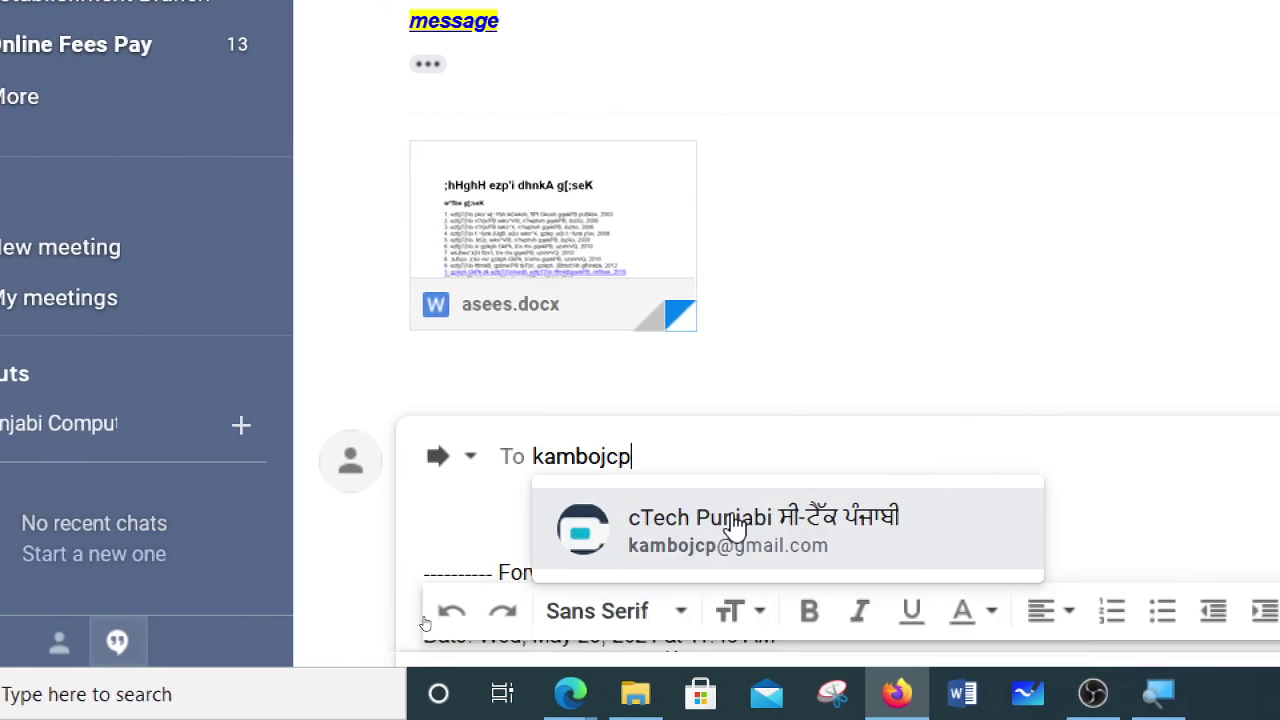
left_click(735, 527)
scroll(733, 513, "down", 5)
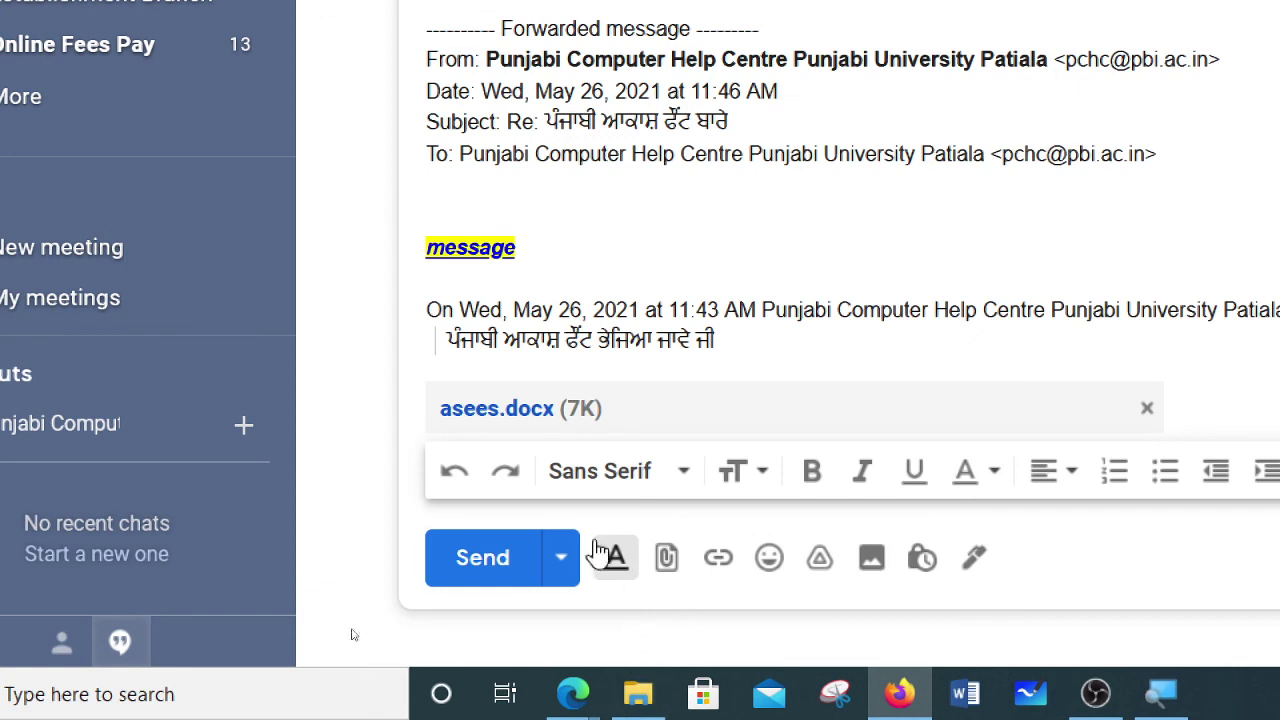
left_click(490, 558)
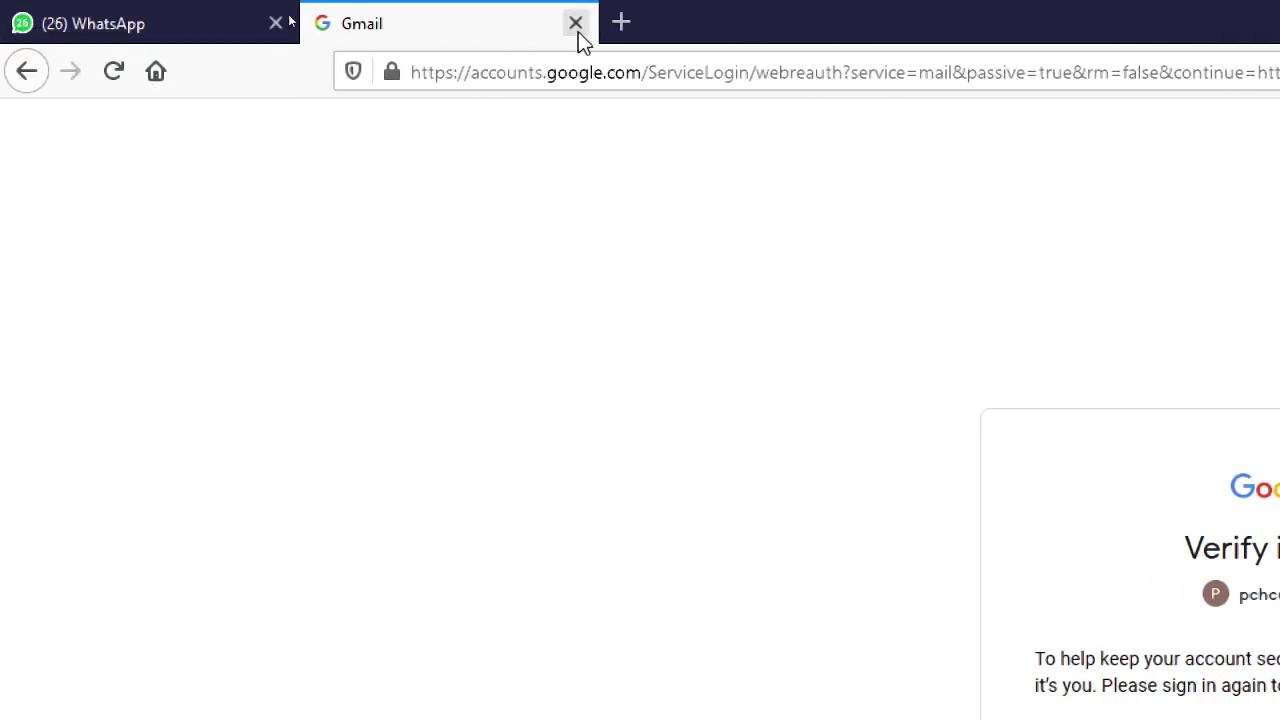
Close the Gmail tab and bring OBS Studio, with its Display Capture and Audio Input Capture sources, to the front.
left_click(576, 23)
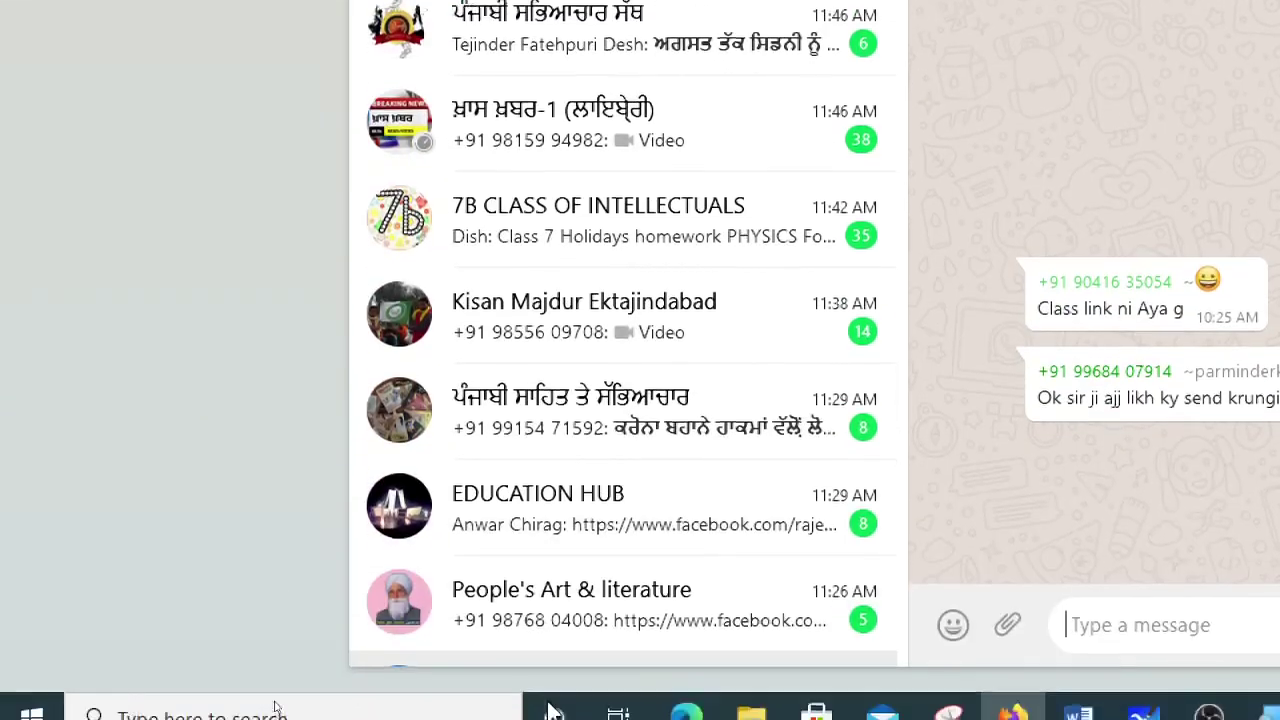
left_click(1209, 693)
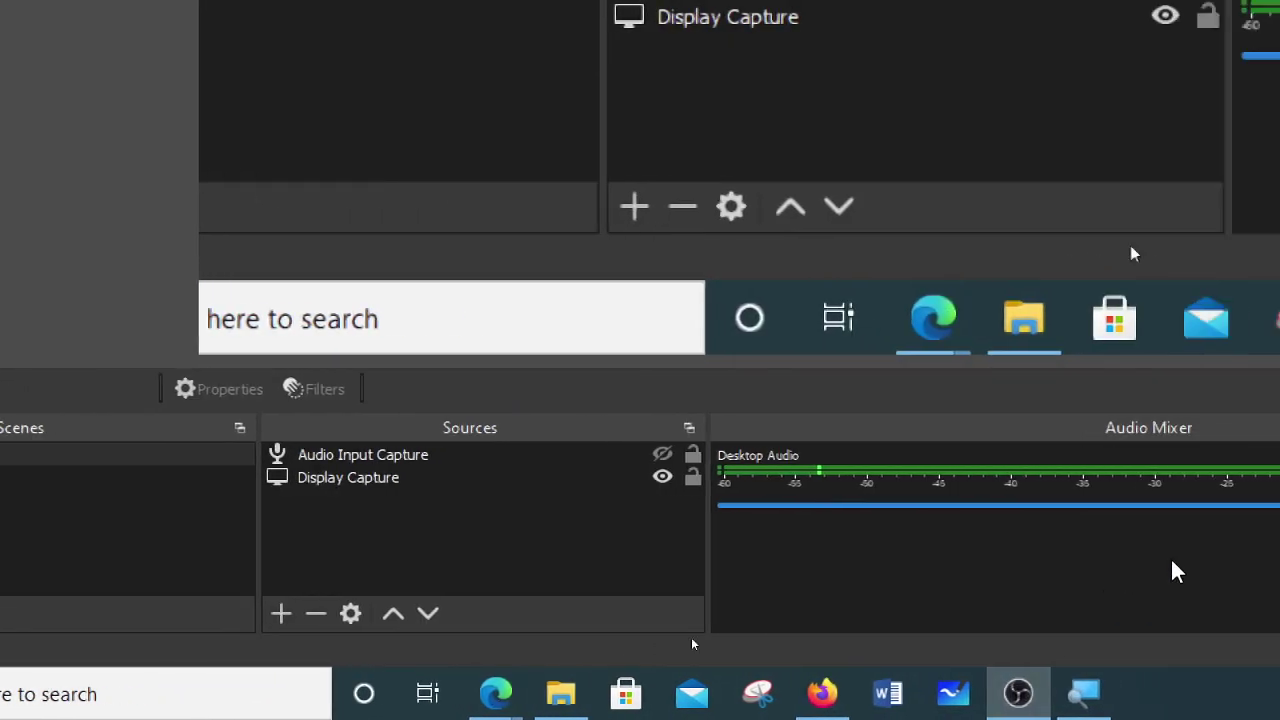